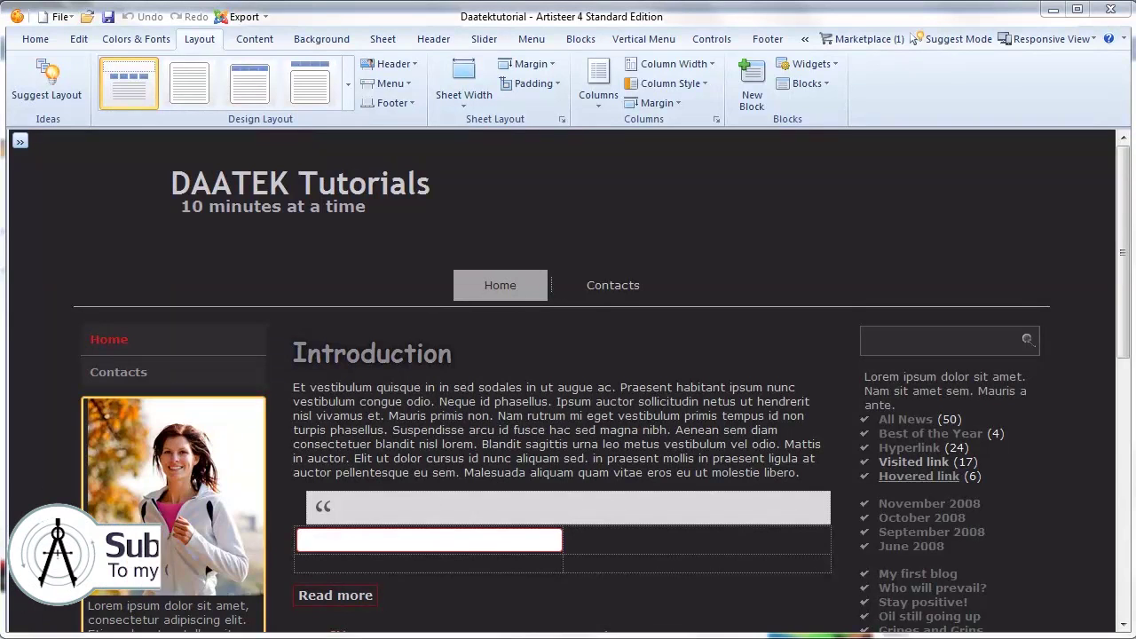
{"action": "left_click", "coordinate": [142, 40]}
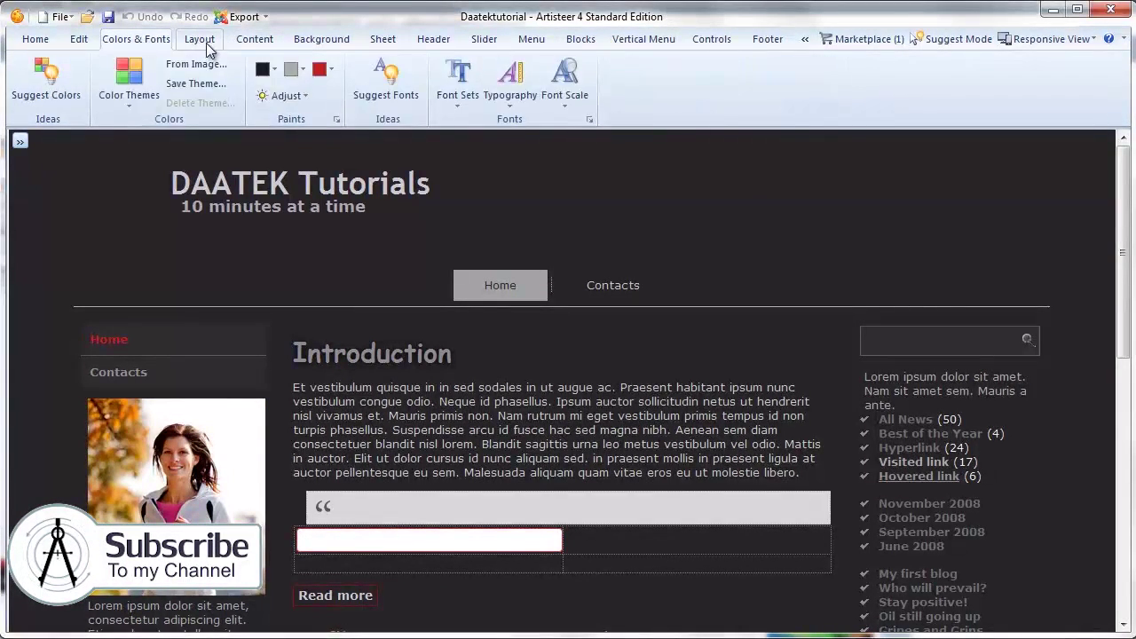
{"action": "left_click", "coordinate": [264, 46]}
{"action": "left_click", "coordinate": [312, 40]}
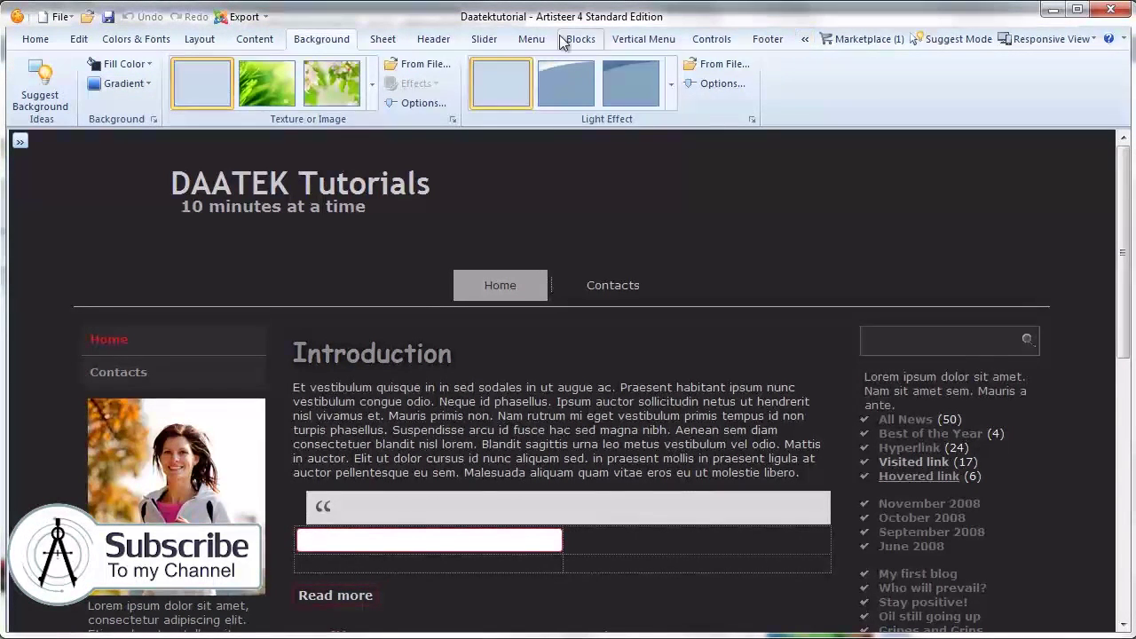
{"action": "left_click", "coordinate": [197, 43]}
{"action": "left_click", "coordinate": [257, 42]}
{"action": "left_click", "coordinate": [300, 43]}
Step: Examine the whole page template from the header and menu through the columns and blocks to the footer
{"action": "mouse_move", "coordinate": [1127, 282]}
{"action": "left_mouse_down"}
{"action": "mouse_move", "coordinate": [1119, 414]}
{"action": "mouse_move", "coordinate": [1121, 282]}
{"action": "left_mouse_up"}
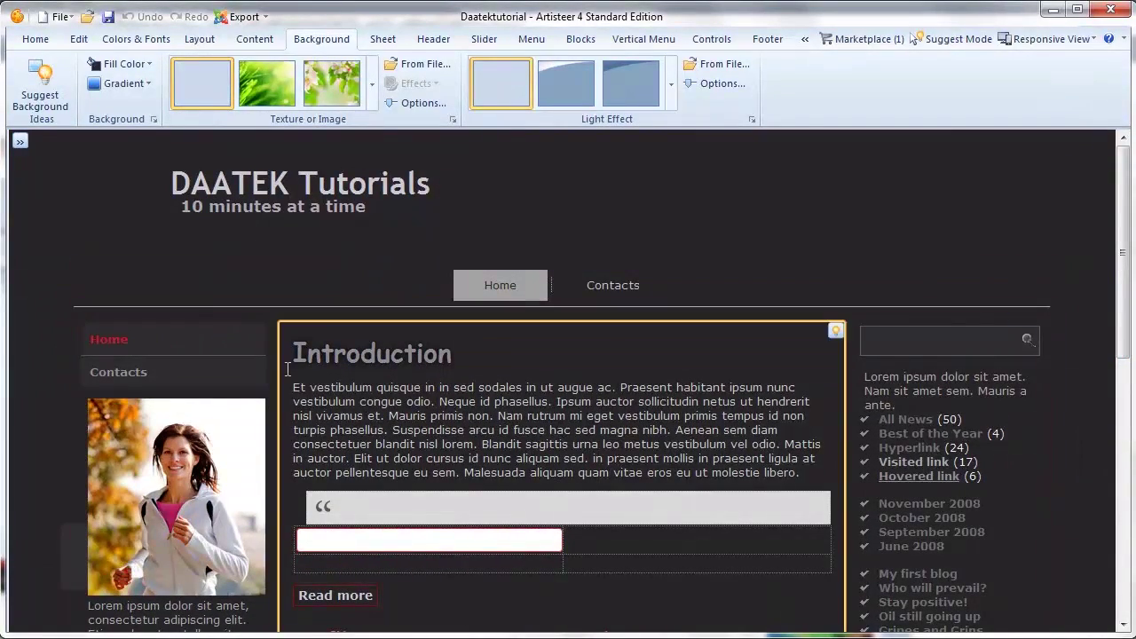
{"action": "scroll", "coordinate": [280, 378], "scroll_direction": "down", "scroll_amount": 3}
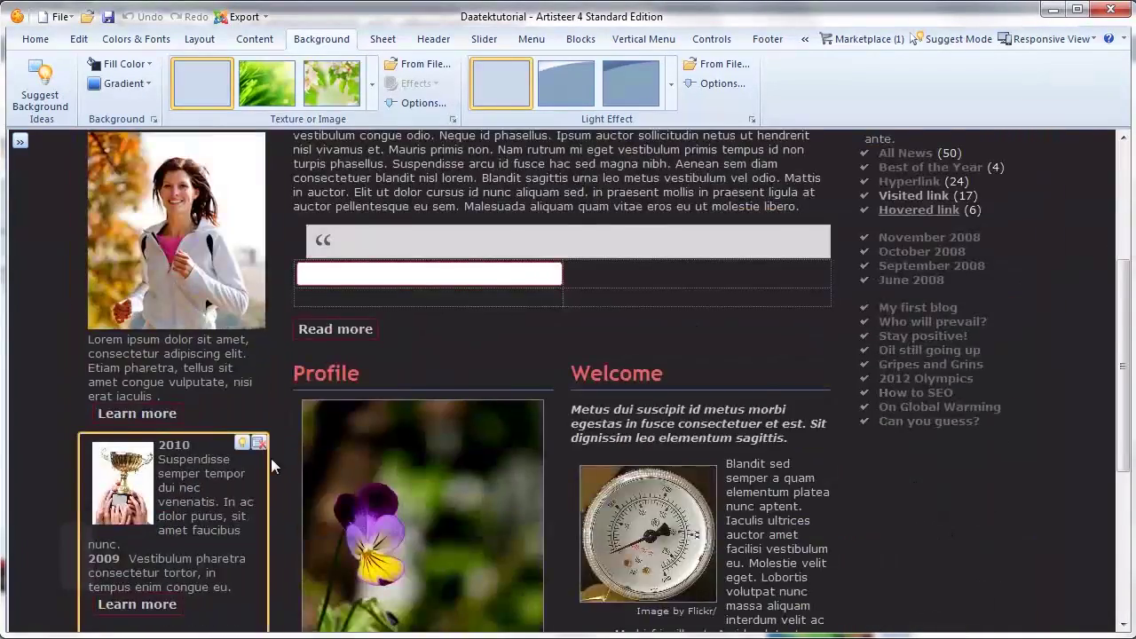
{"action": "scroll", "coordinate": [270, 458], "scroll_direction": "down", "scroll_amount": 2}
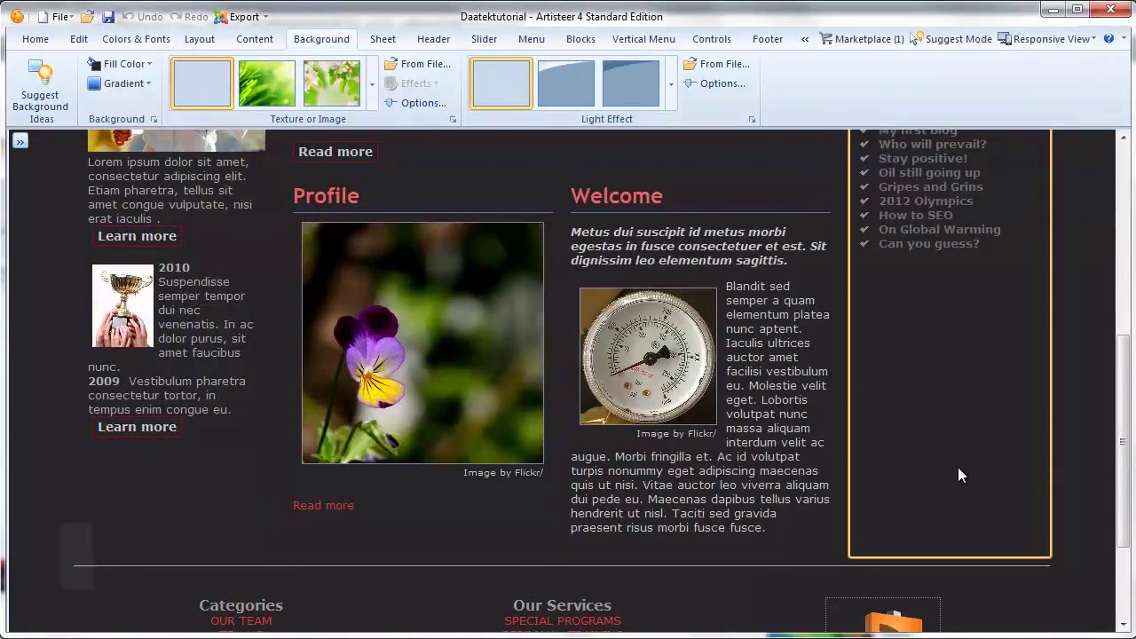
{"action": "scroll", "coordinate": [958, 467], "scroll_direction": "up", "scroll_amount": 4}
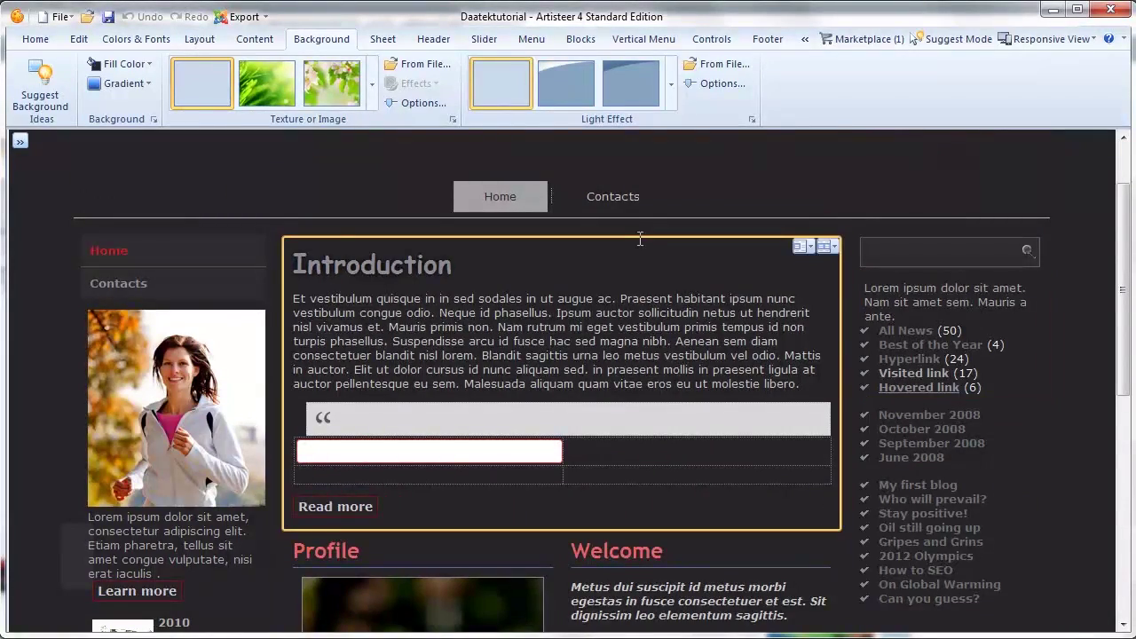
{"action": "scroll", "coordinate": [635, 240], "scroll_direction": "down", "scroll_amount": 5}
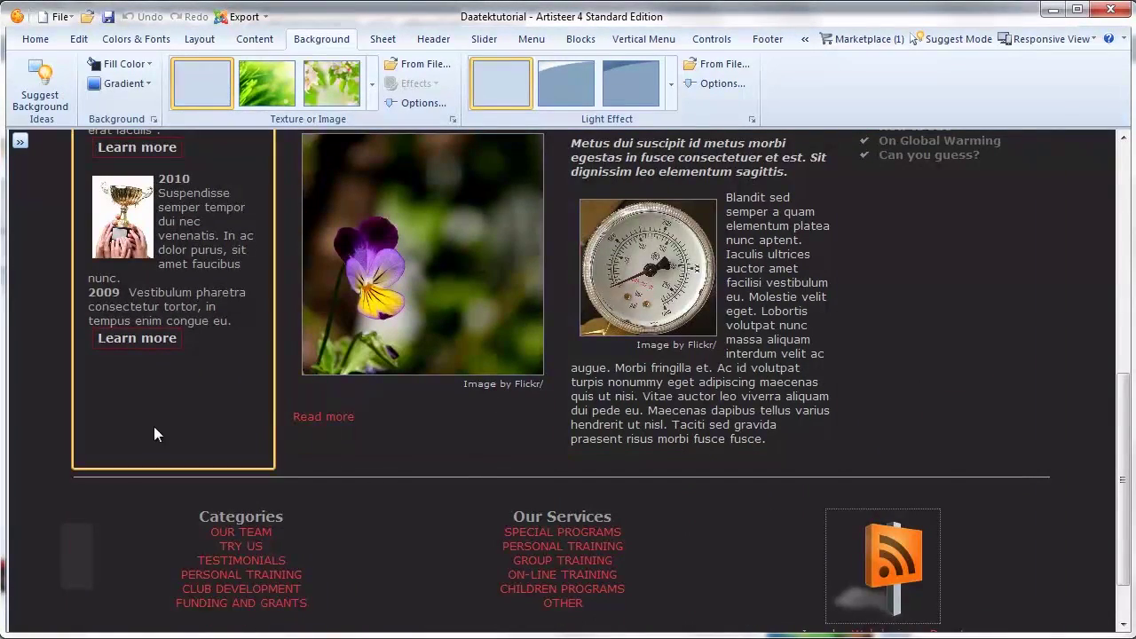
{"action": "scroll", "coordinate": [153, 426], "scroll_direction": "down", "scroll_amount": 1}
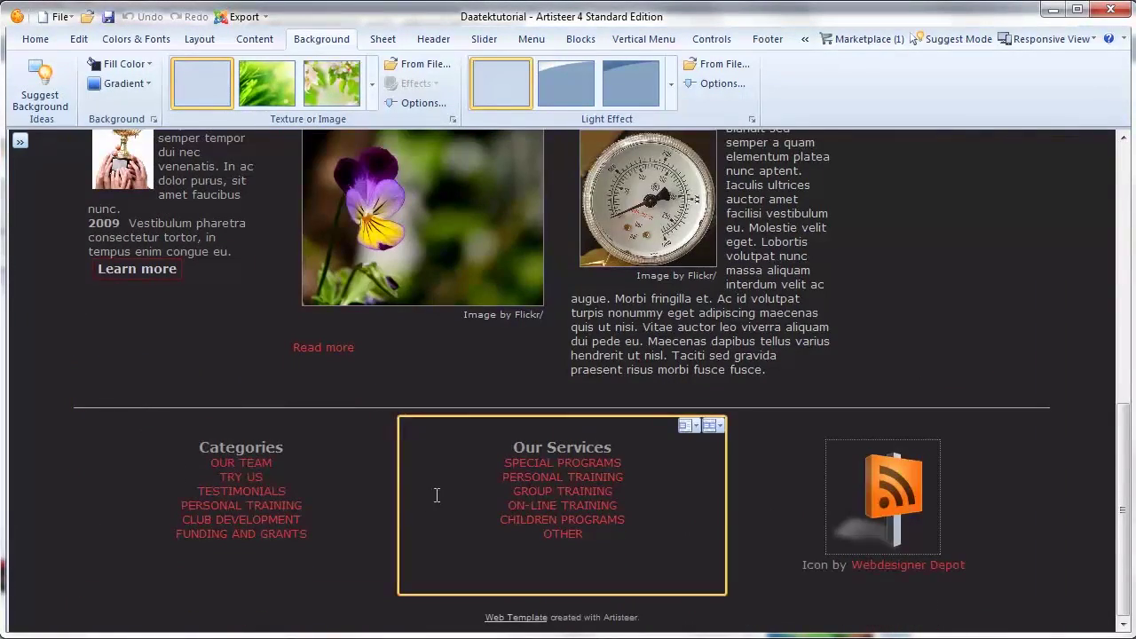
{"action": "scroll", "coordinate": [746, 399], "scroll_direction": "up", "scroll_amount": 6}
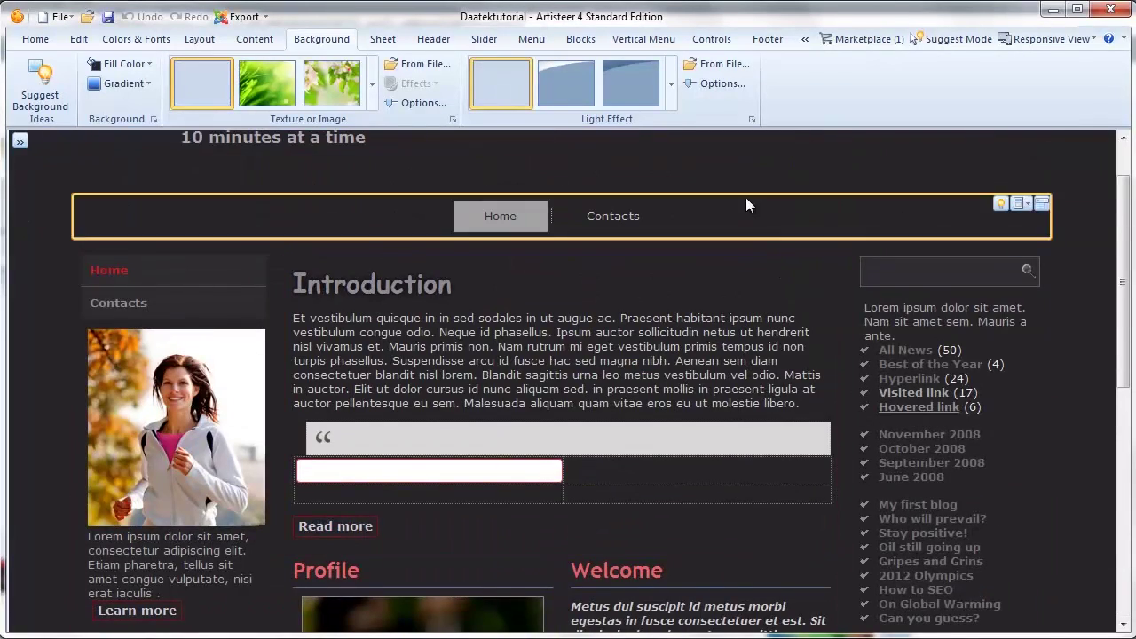
{"action": "scroll", "coordinate": [685, 172], "scroll_direction": "up", "scroll_amount": 1}
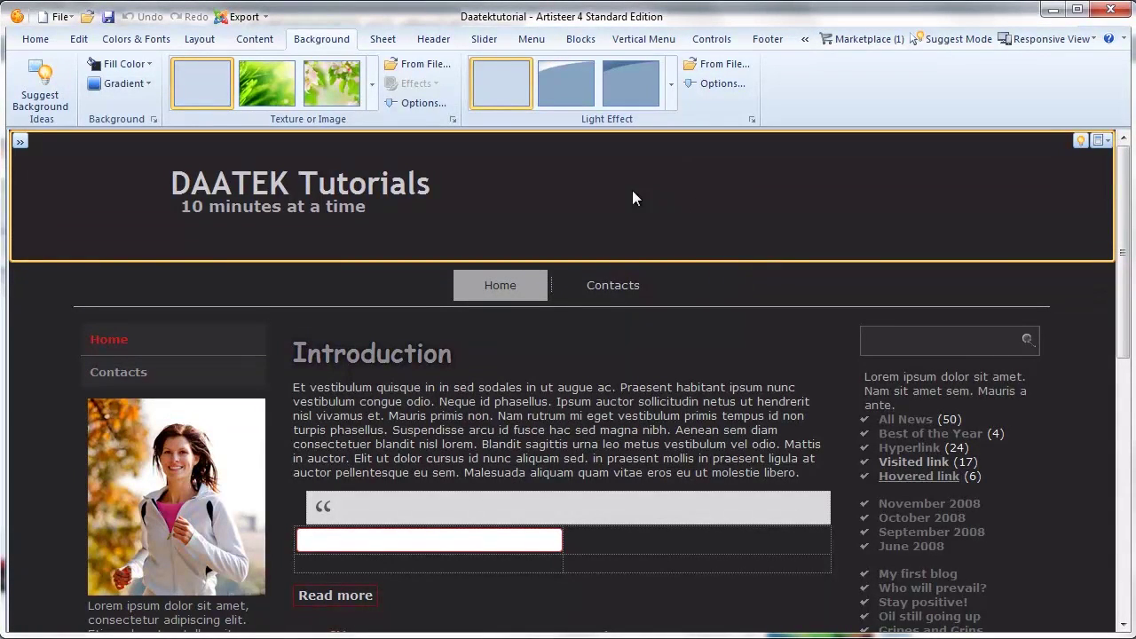
Step: Inspect the header's settings, the layout options, the side columns and the horizontal menu's settings
{"action": "left_click", "coordinate": [595, 193]}
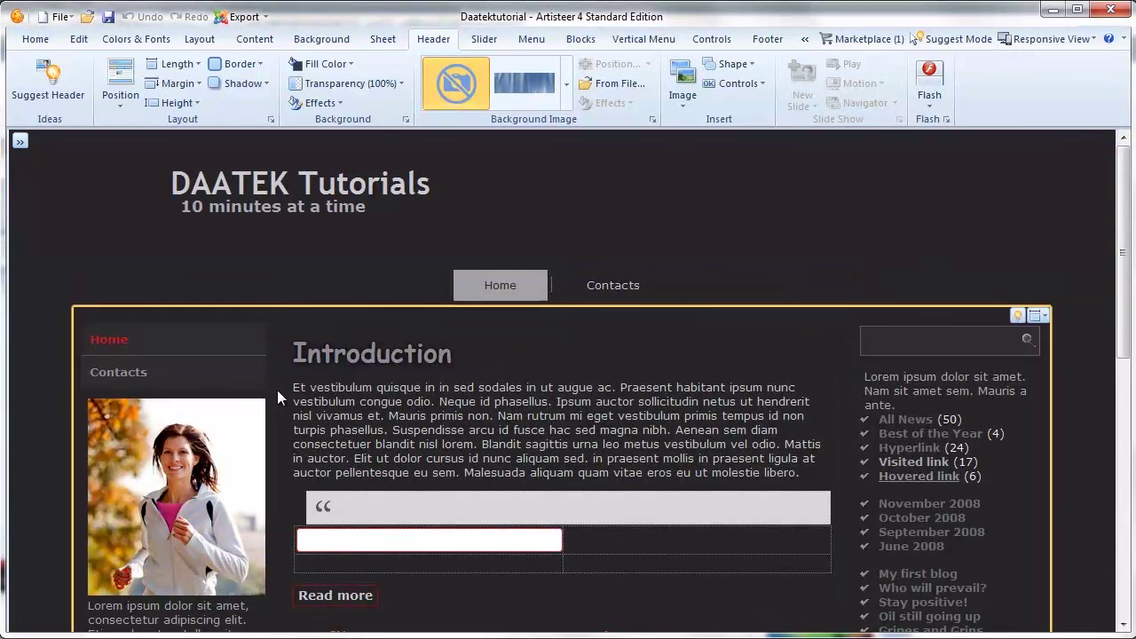
{"action": "scroll", "coordinate": [282, 356], "scroll_direction": "down", "scroll_amount": 5}
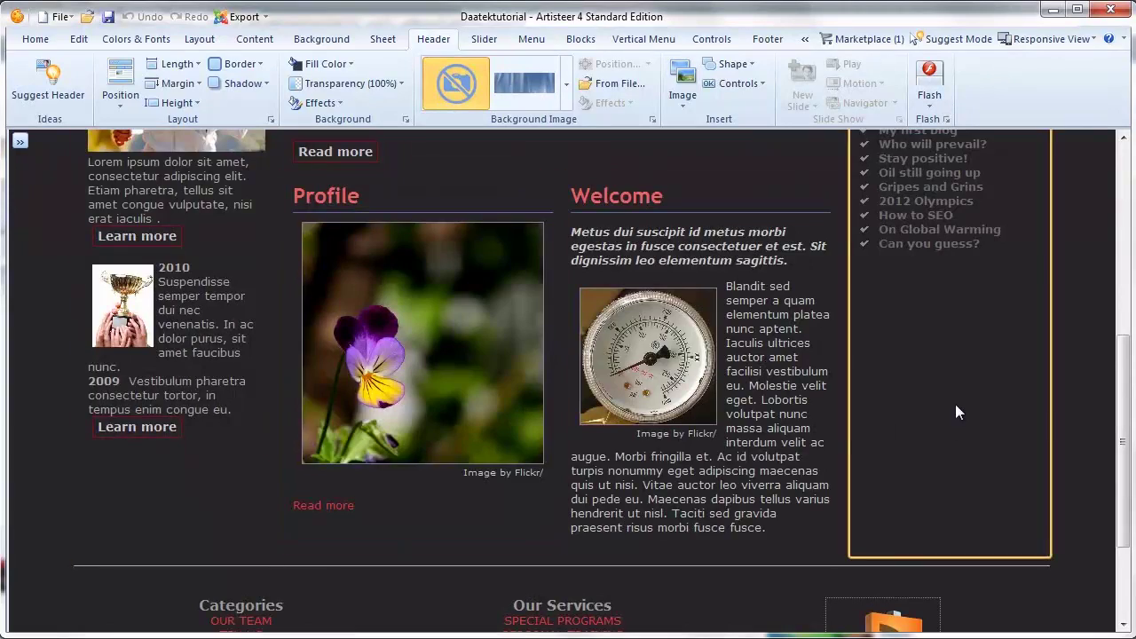
{"action": "scroll", "coordinate": [752, 213], "scroll_direction": "up", "scroll_amount": 1}
{"action": "scroll", "coordinate": [753, 213], "scroll_direction": "up", "scroll_amount": 2}
{"action": "scroll", "coordinate": [982, 445], "scroll_direction": "down", "scroll_amount": 2}
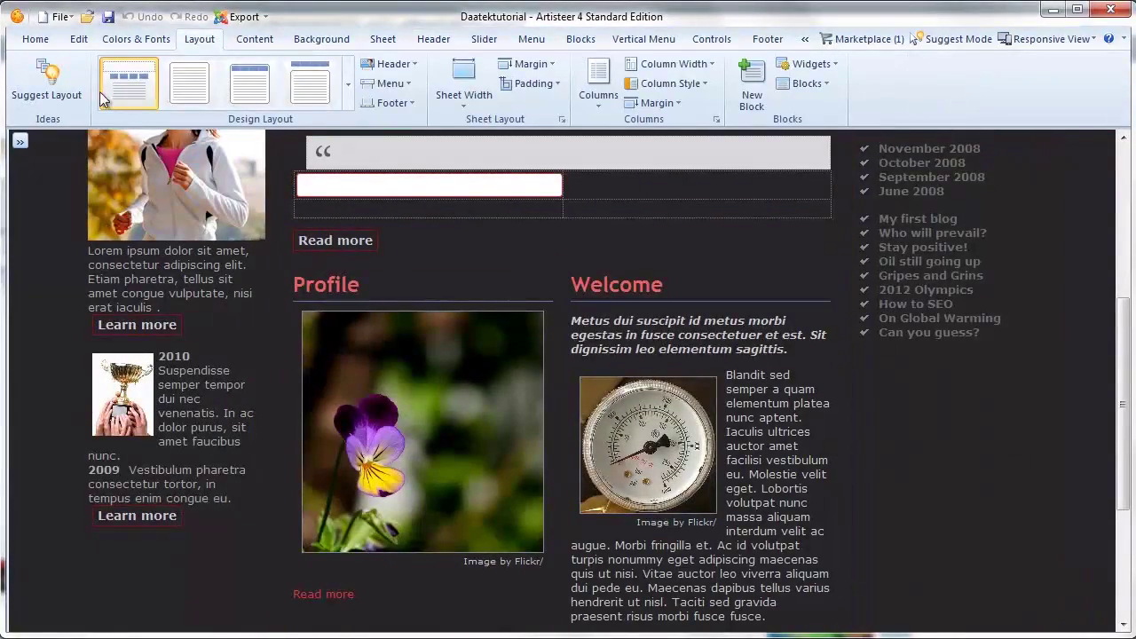
{"action": "scroll", "coordinate": [228, 147], "scroll_direction": "up", "scroll_amount": 2}
{"action": "scroll", "coordinate": [228, 156], "scroll_direction": "up", "scroll_amount": 2}
{"action": "scroll", "coordinate": [259, 188], "scroll_direction": "down", "scroll_amount": 1}
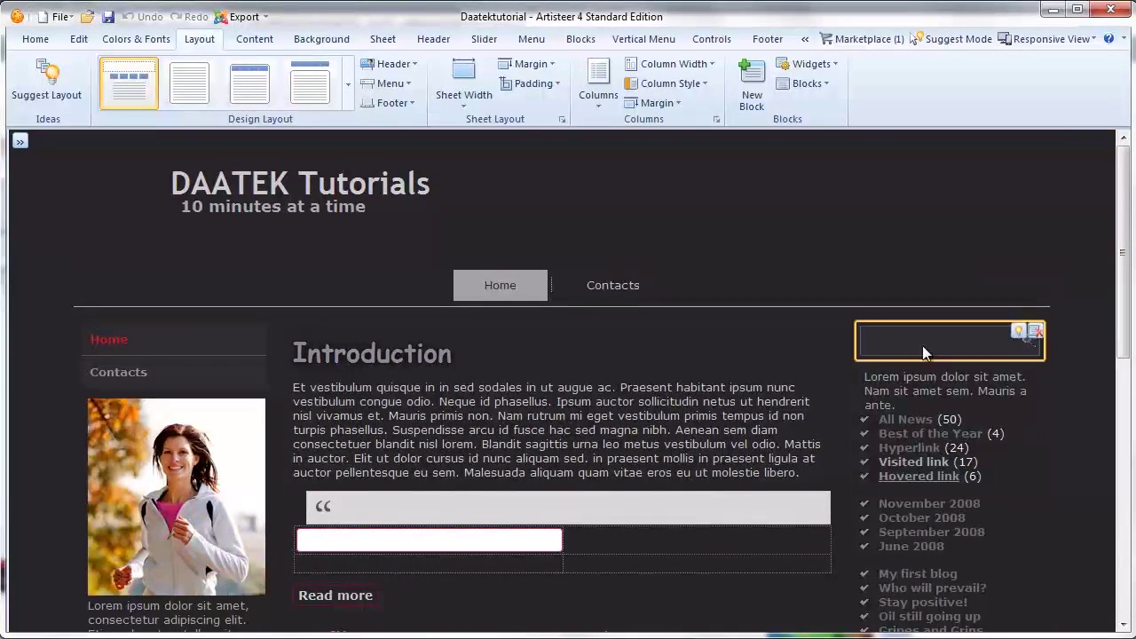
{"action": "left_click", "coordinate": [359, 284]}
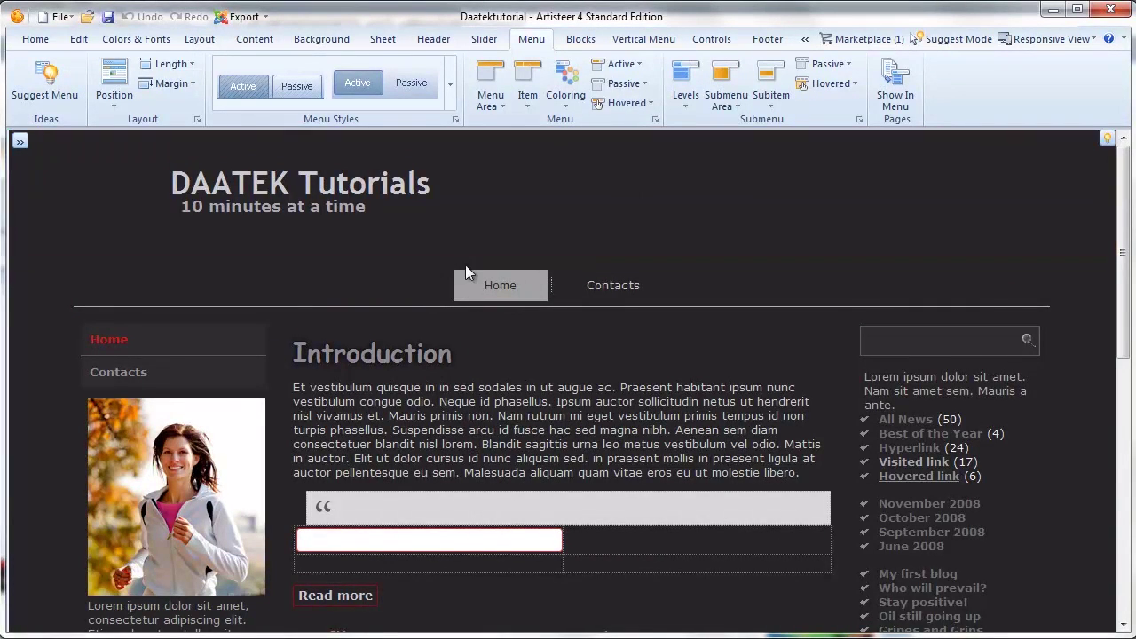
Step: Generate suggested designs for the header until it has a gradient background with a photo of a graduate beside the site title
{"action": "left_click", "coordinate": [742, 188]}
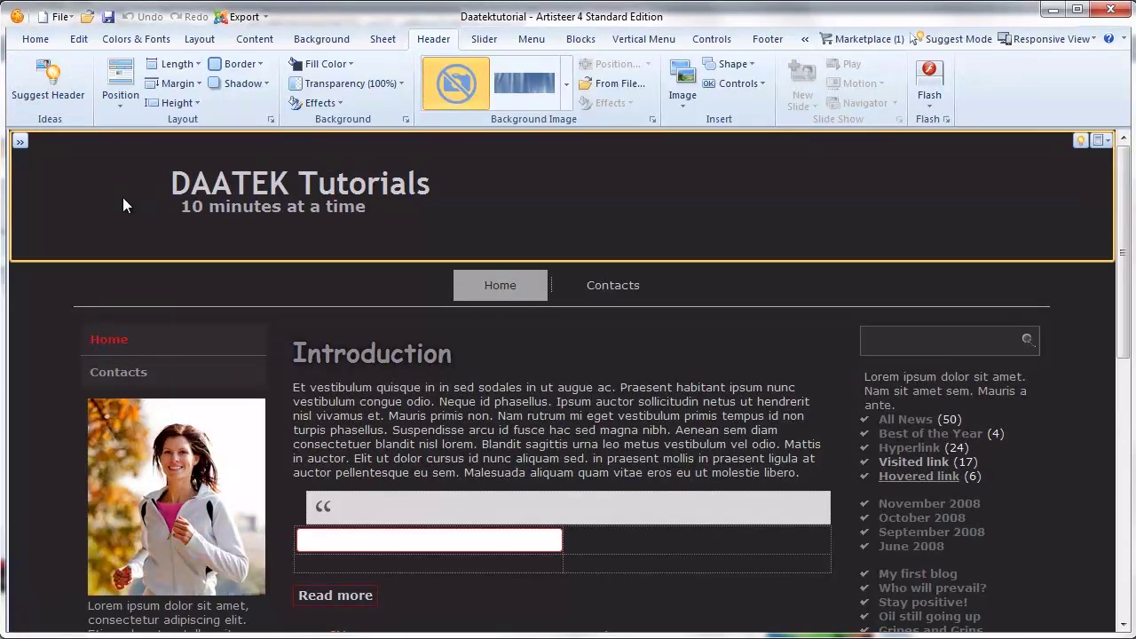
{"action": "left_click", "coordinate": [50, 89]}
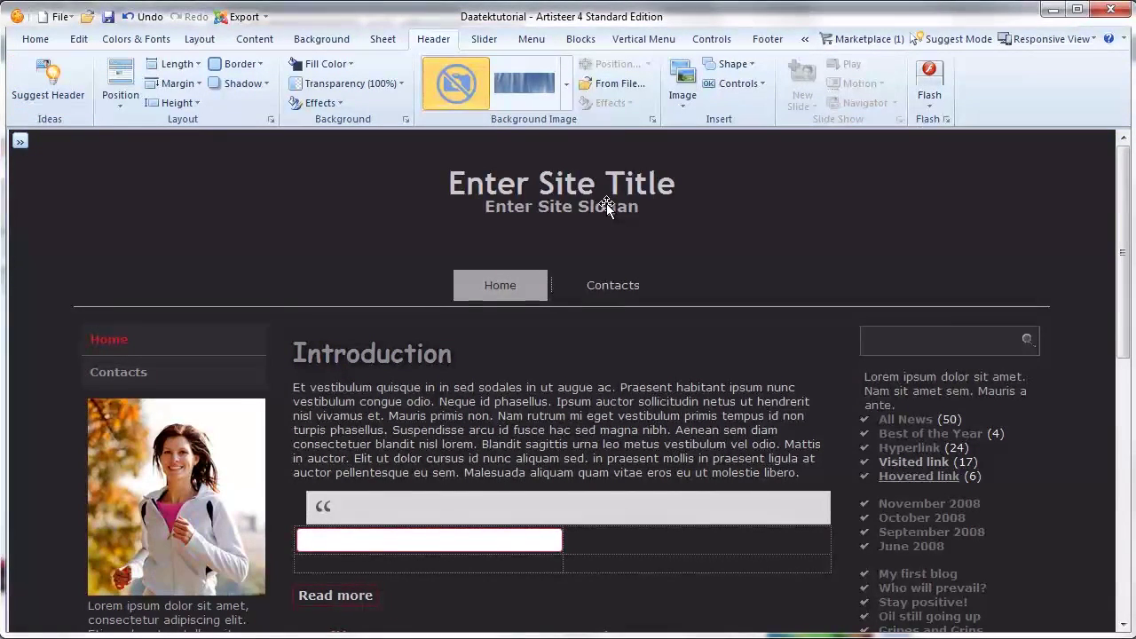
{"action": "left_click", "coordinate": [55, 82]}
{"action": "left_click", "coordinate": [53, 78]}
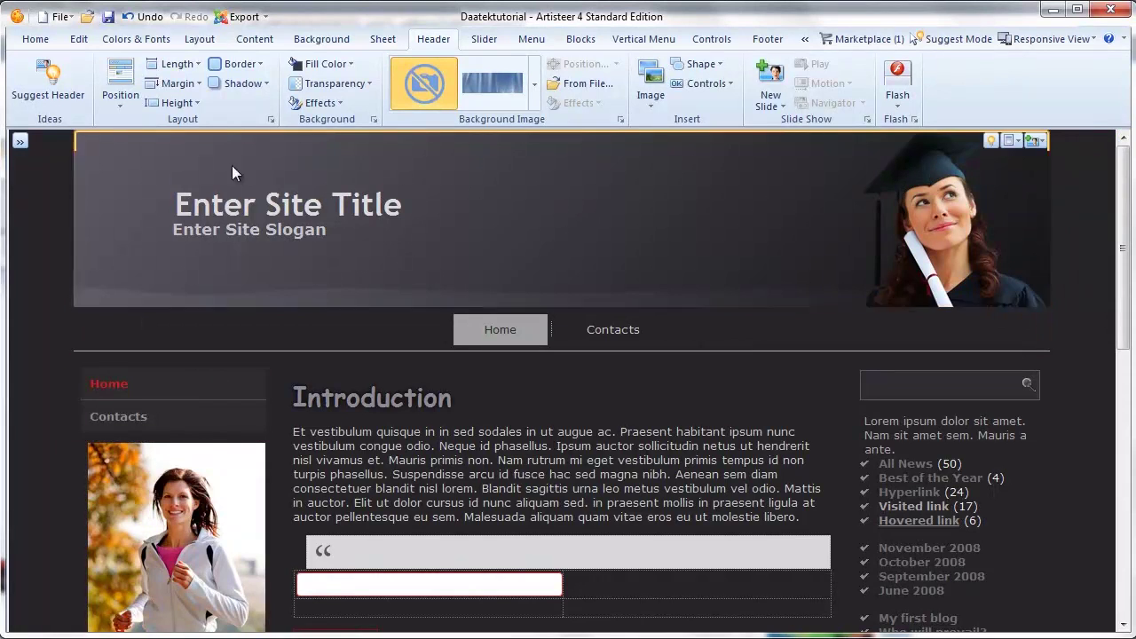
Step: Change the header position to another Outside Sheet layout with the menu below the header
{"action": "left_click", "coordinate": [119, 84]}
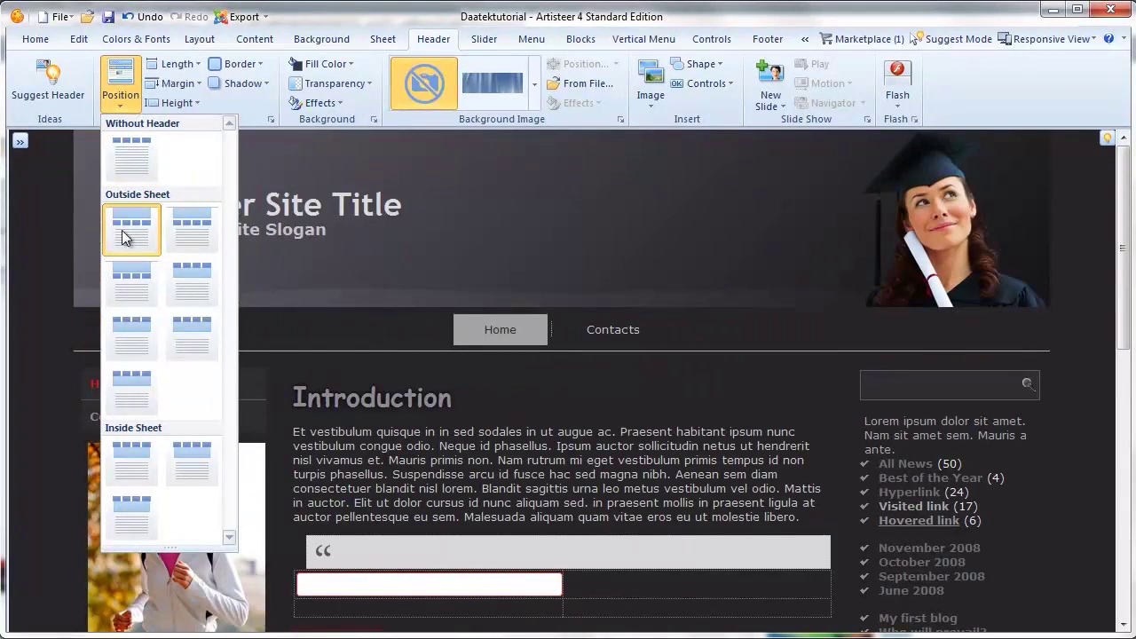
{"action": "left_click", "coordinate": [175, 226]}
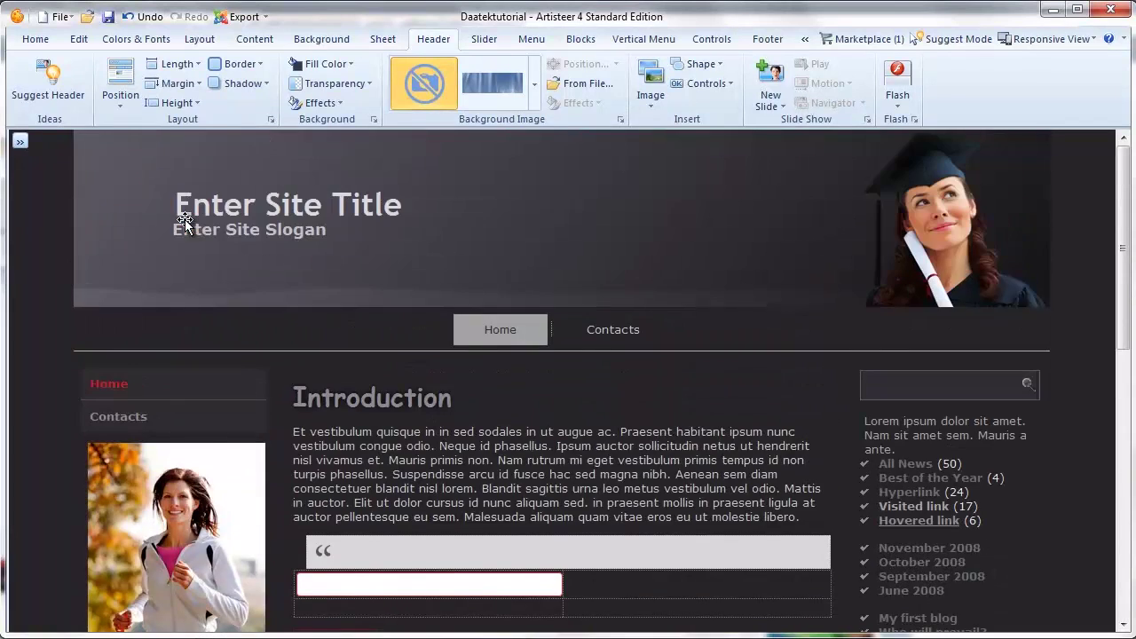
{"action": "left_click", "coordinate": [121, 100]}
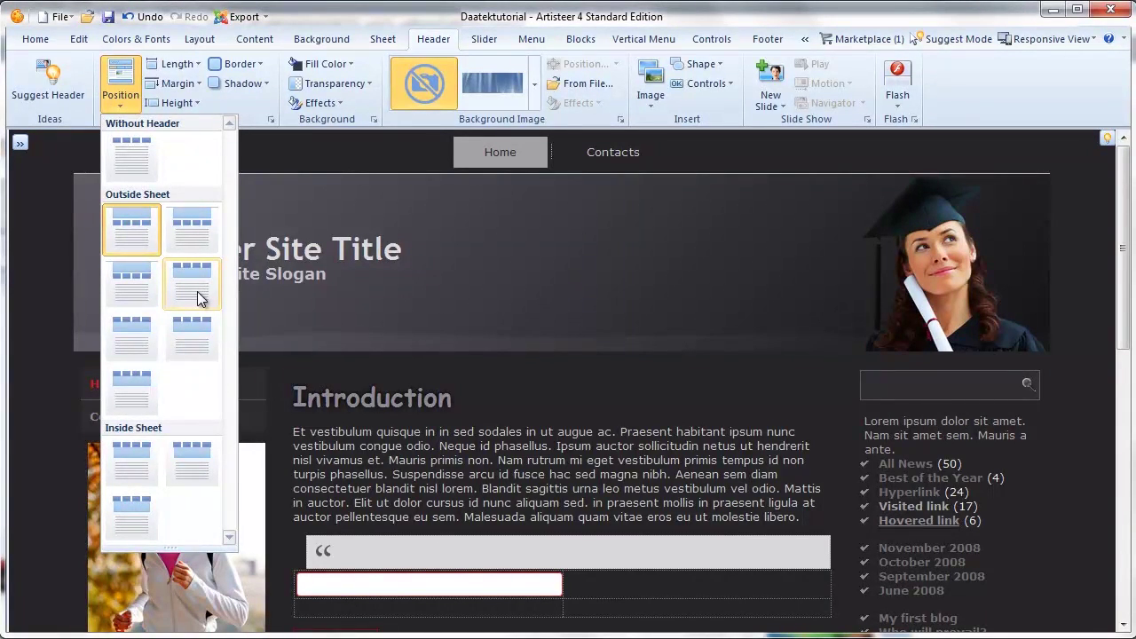
{"action": "left_click", "coordinate": [197, 298]}
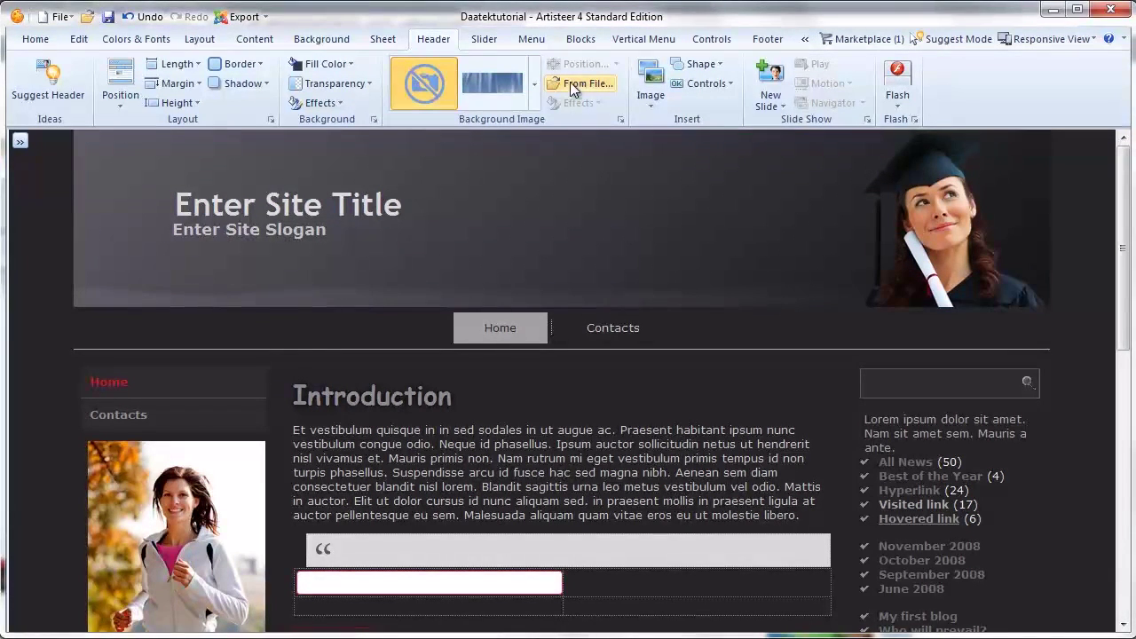
Step: Apply a Horizontal Grunge texture with a ragged lower edge to the header background
{"action": "left_click", "coordinate": [340, 105]}
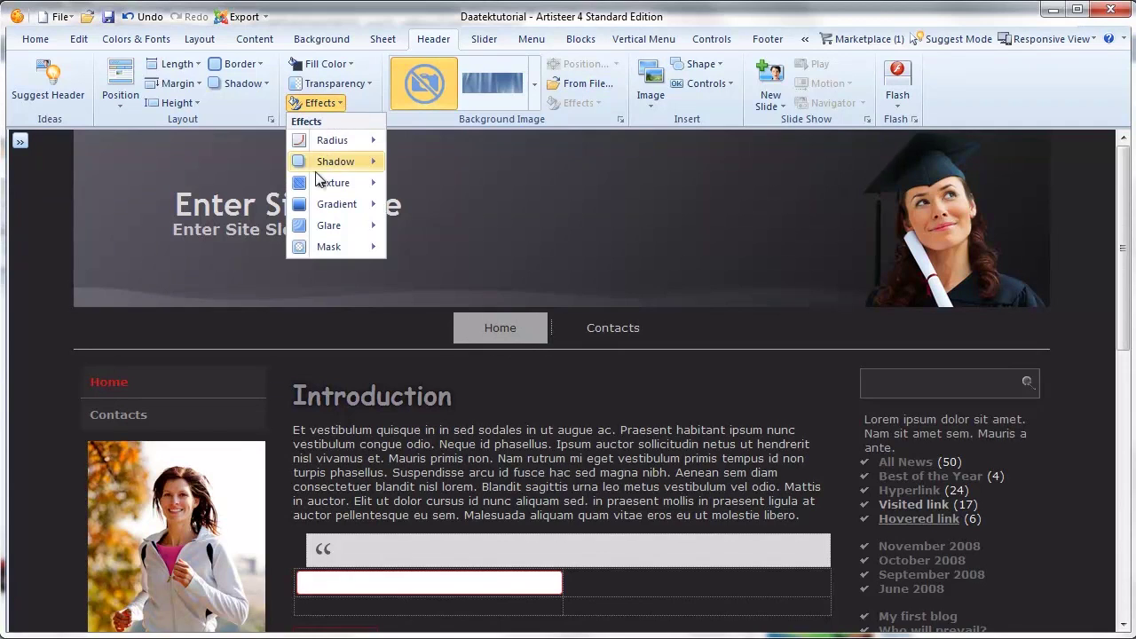
{"action": "mouse_move", "coordinate": [319, 184]}
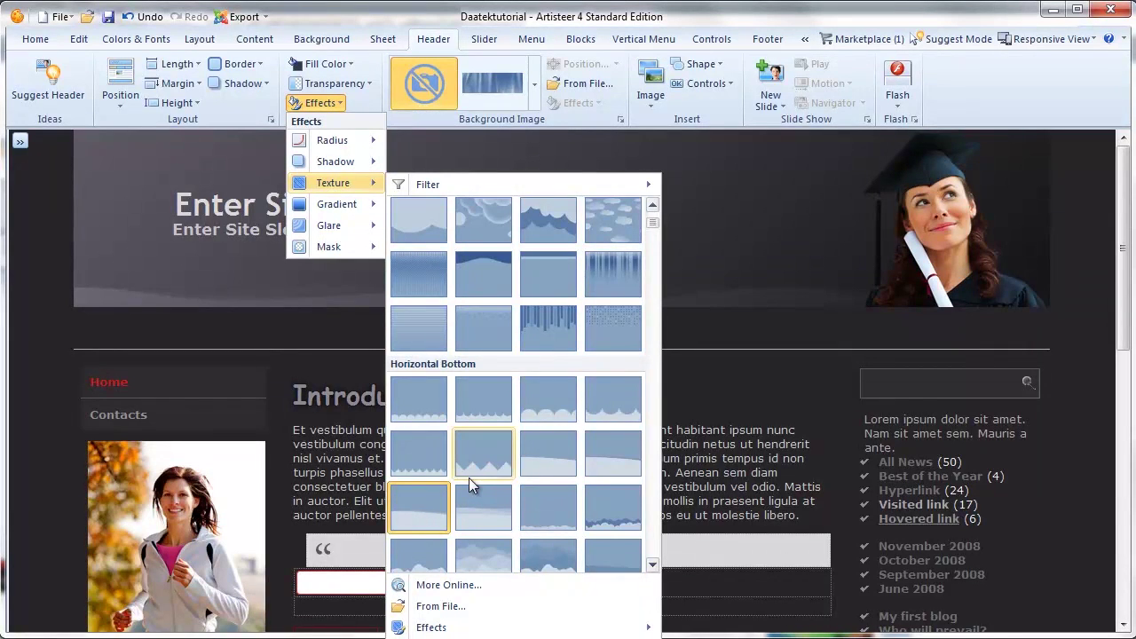
{"action": "scroll", "coordinate": [479, 475], "scroll_direction": "up", "scroll_amount": 2}
{"action": "scroll", "coordinate": [493, 471], "scroll_direction": "up", "scroll_amount": 2}
{"action": "scroll", "coordinate": [496, 470], "scroll_direction": "down", "scroll_amount": 5}
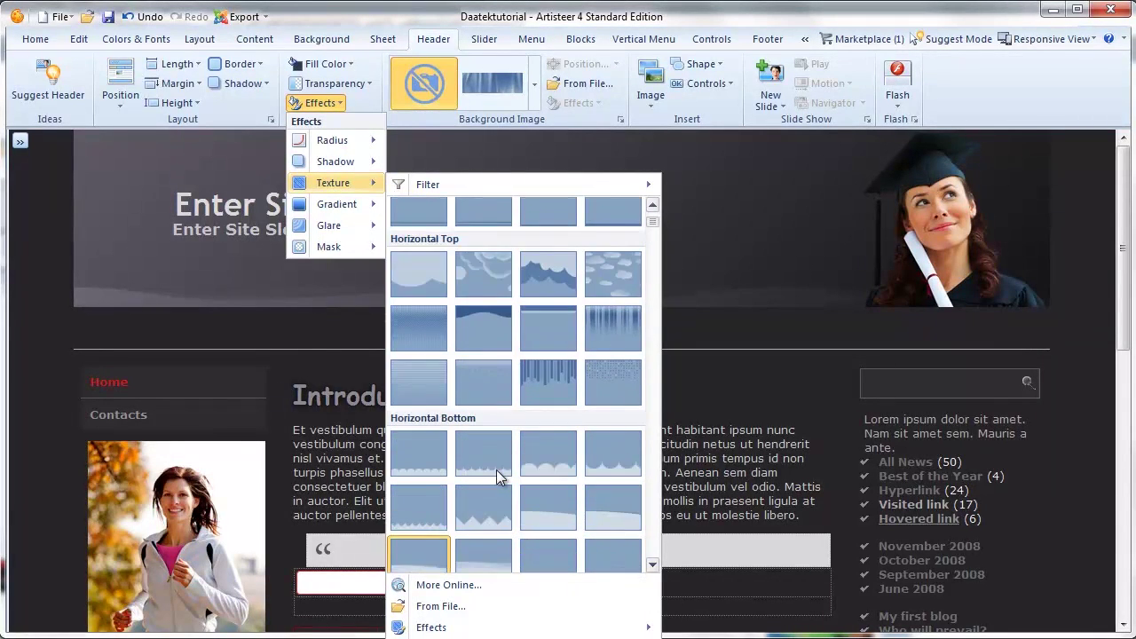
{"action": "scroll", "coordinate": [496, 469], "scroll_direction": "down", "scroll_amount": 2}
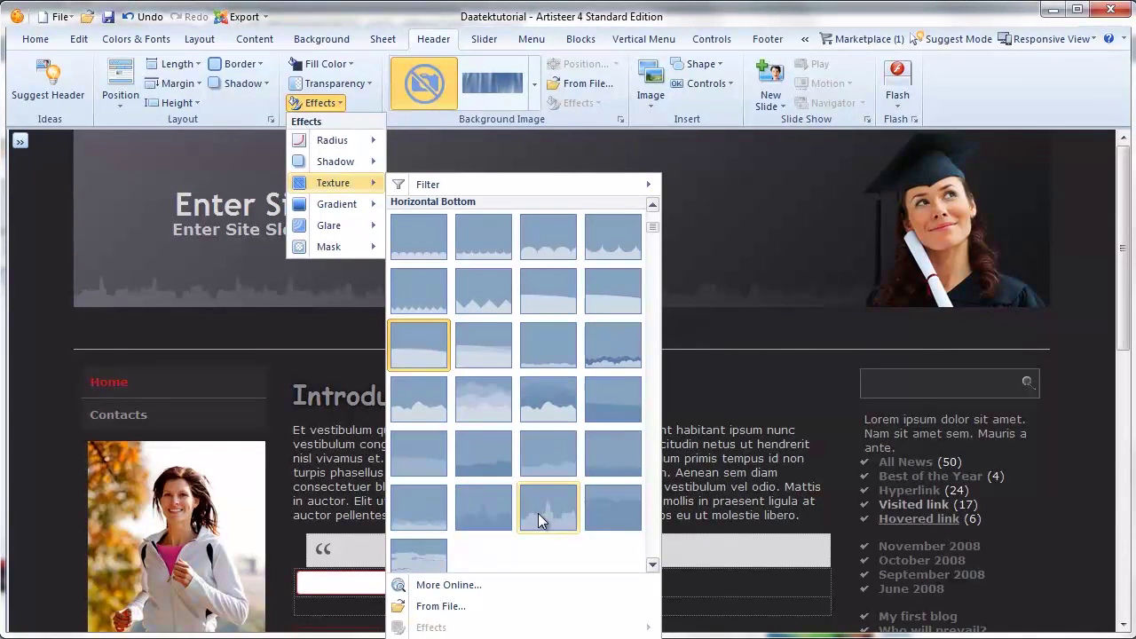
{"action": "scroll", "coordinate": [538, 513], "scroll_direction": "down", "scroll_amount": 5}
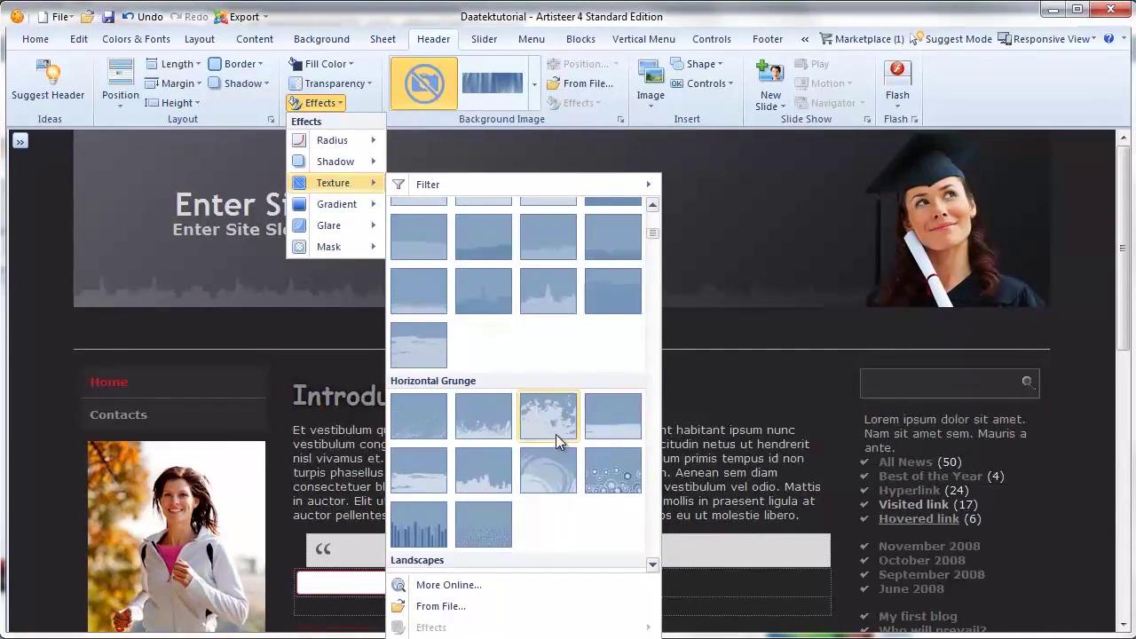
{"action": "left_click", "coordinate": [543, 445]}
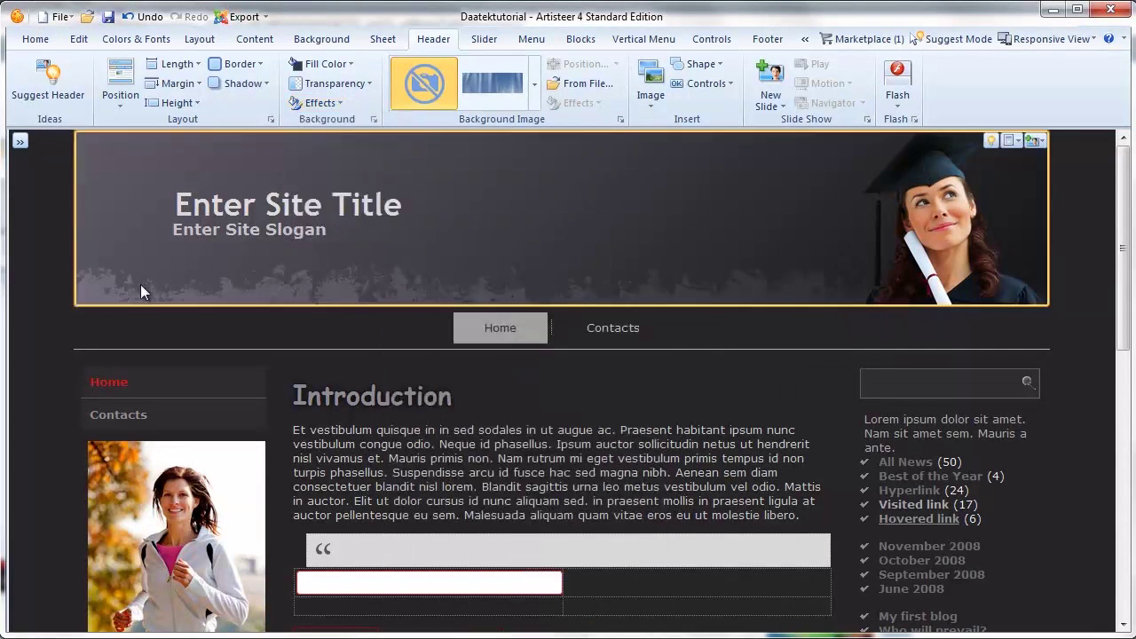
Step: Set the header background's texture effect to No Texture
{"action": "left_click", "coordinate": [318, 103]}
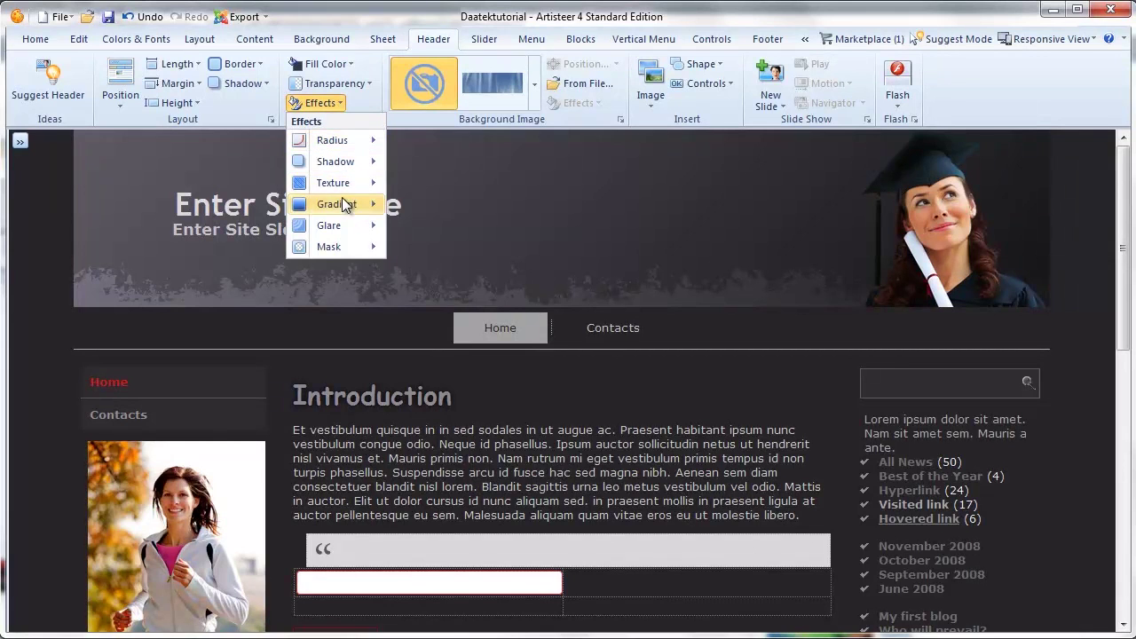
{"action": "mouse_move", "coordinate": [346, 183]}
{"action": "scroll", "coordinate": [524, 324], "scroll_direction": "up", "scroll_amount": 5}
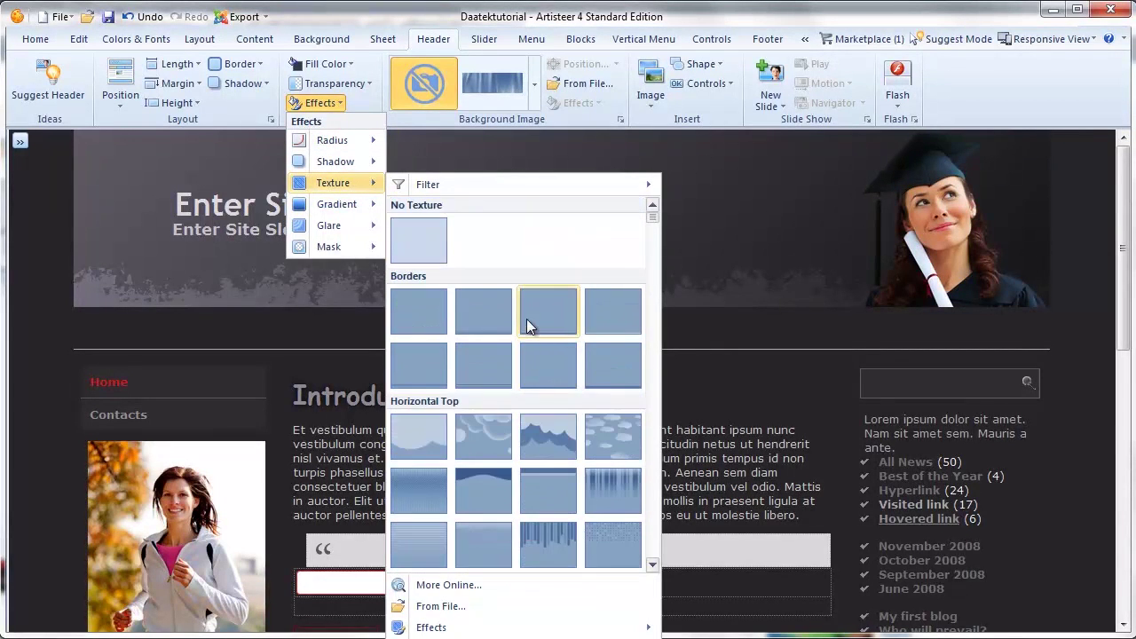
{"action": "left_click", "coordinate": [427, 244]}
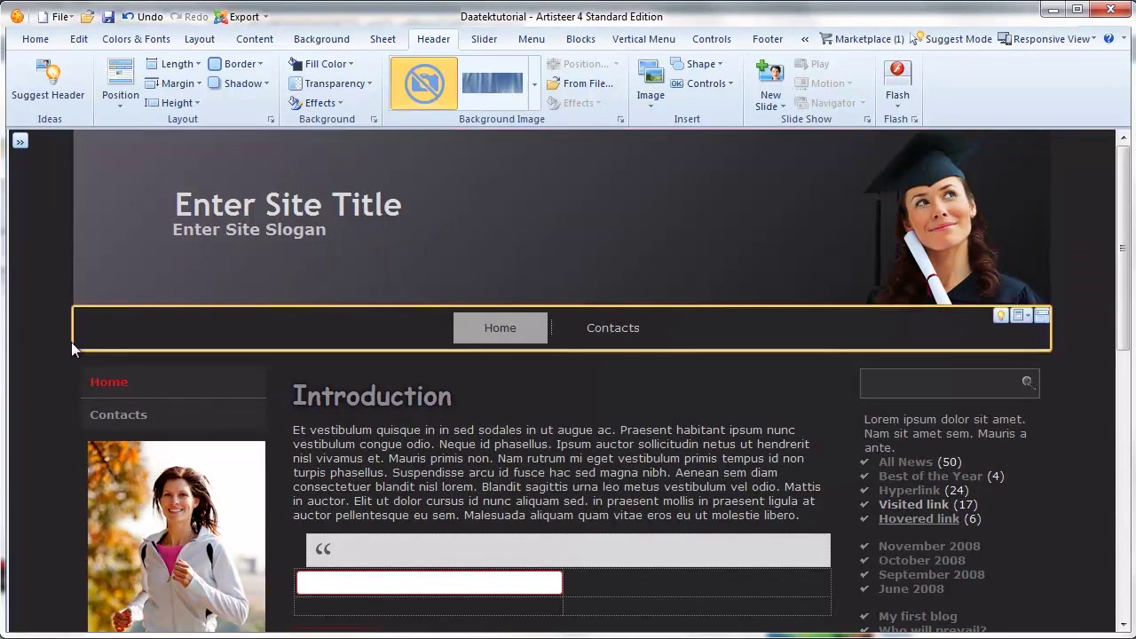
Step: Select the header and apply the third Glow style in the second row as its shadow effect
{"action": "left_click", "coordinate": [62, 329]}
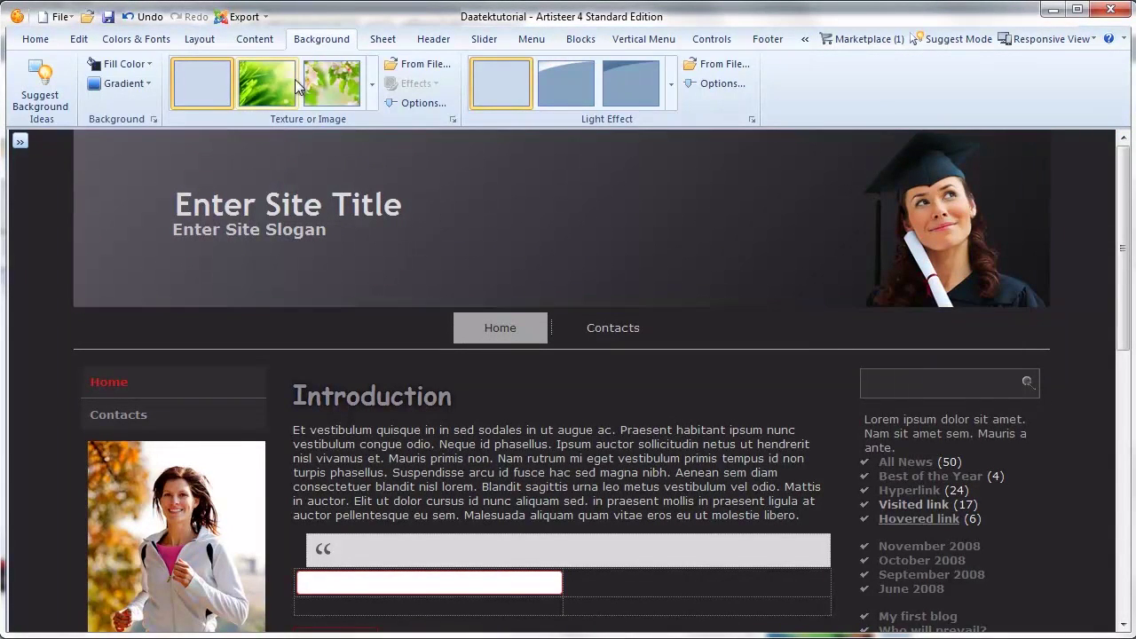
{"action": "left_click", "coordinate": [464, 236]}
{"action": "left_click", "coordinate": [315, 103]}
{"action": "mouse_move", "coordinate": [360, 170]}
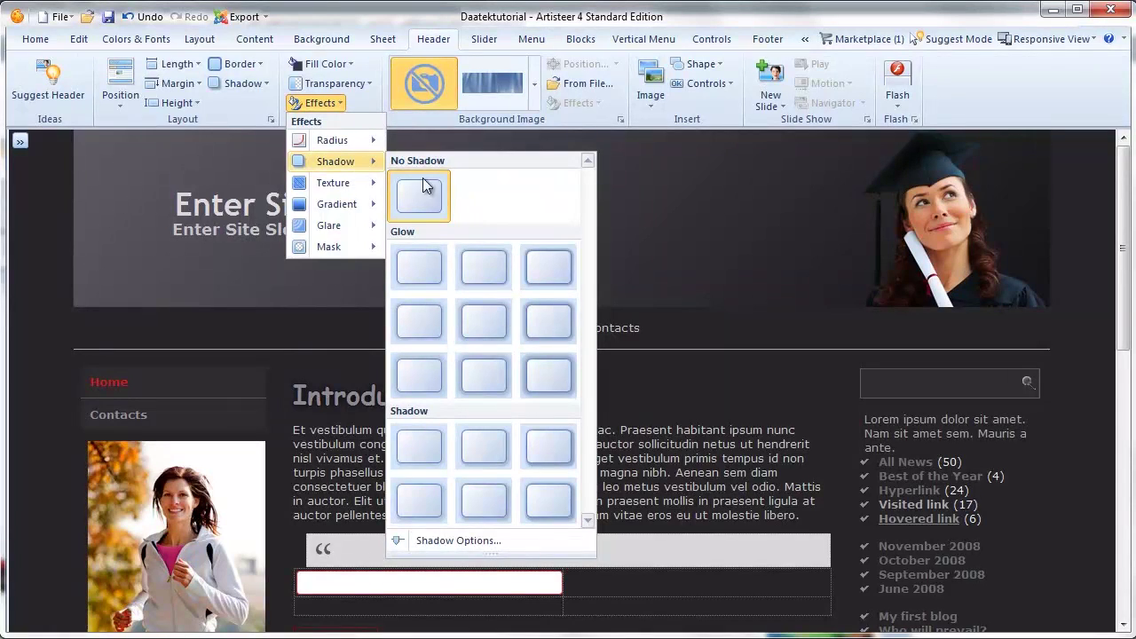
{"action": "left_click", "coordinate": [546, 326]}
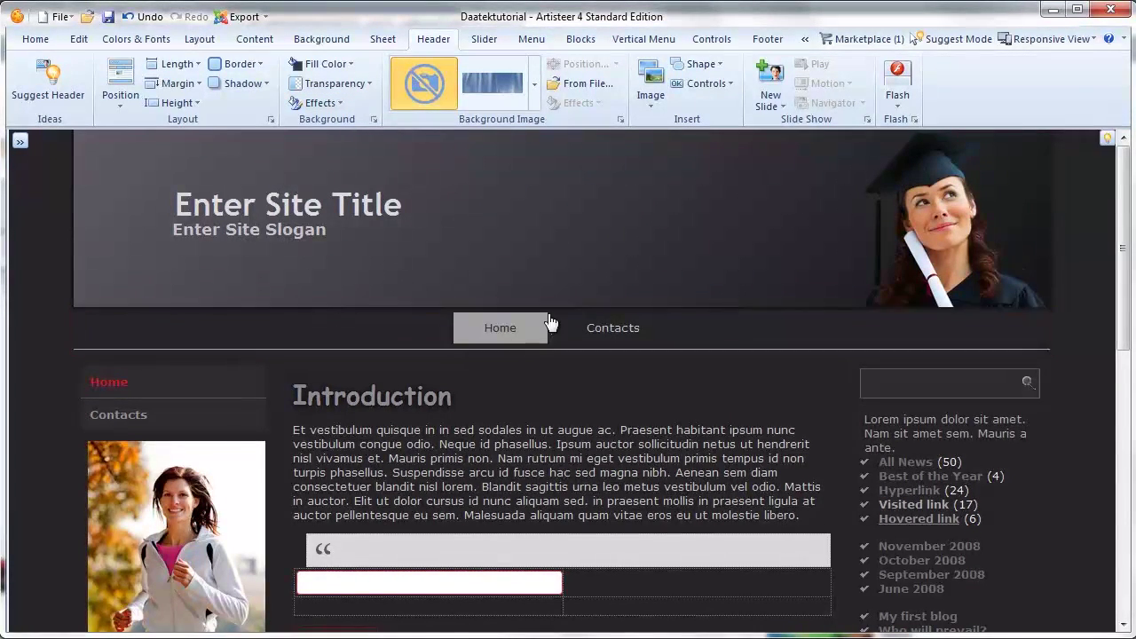
Step: Apply the third style in the second row of the Shadow group to the header background
{"action": "left_click", "coordinate": [318, 103]}
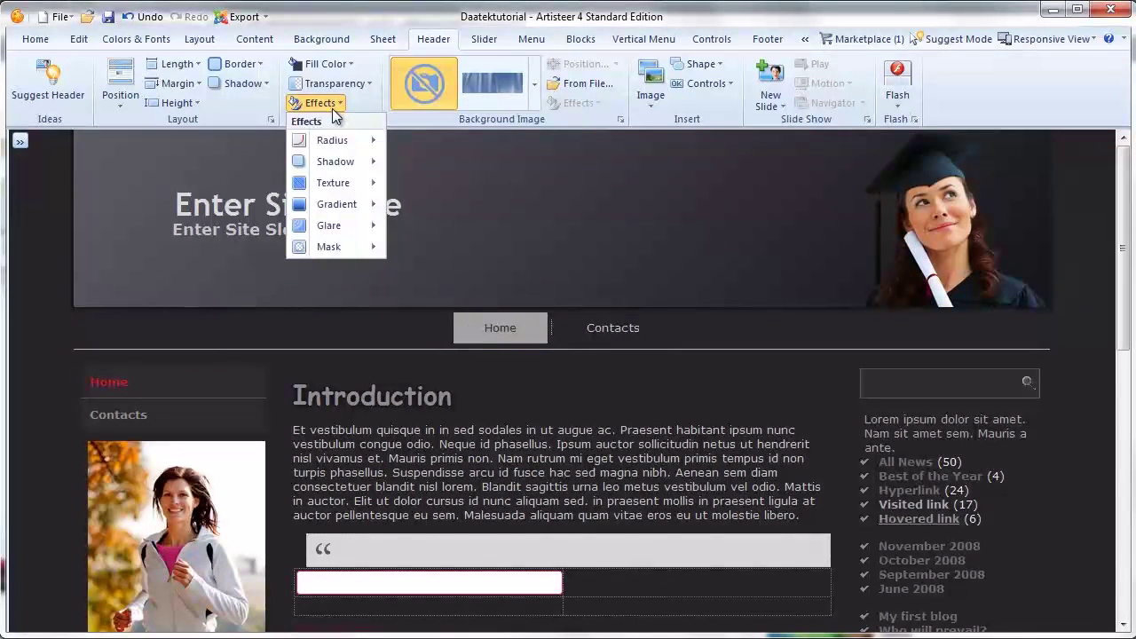
{"action": "mouse_move", "coordinate": [335, 164]}
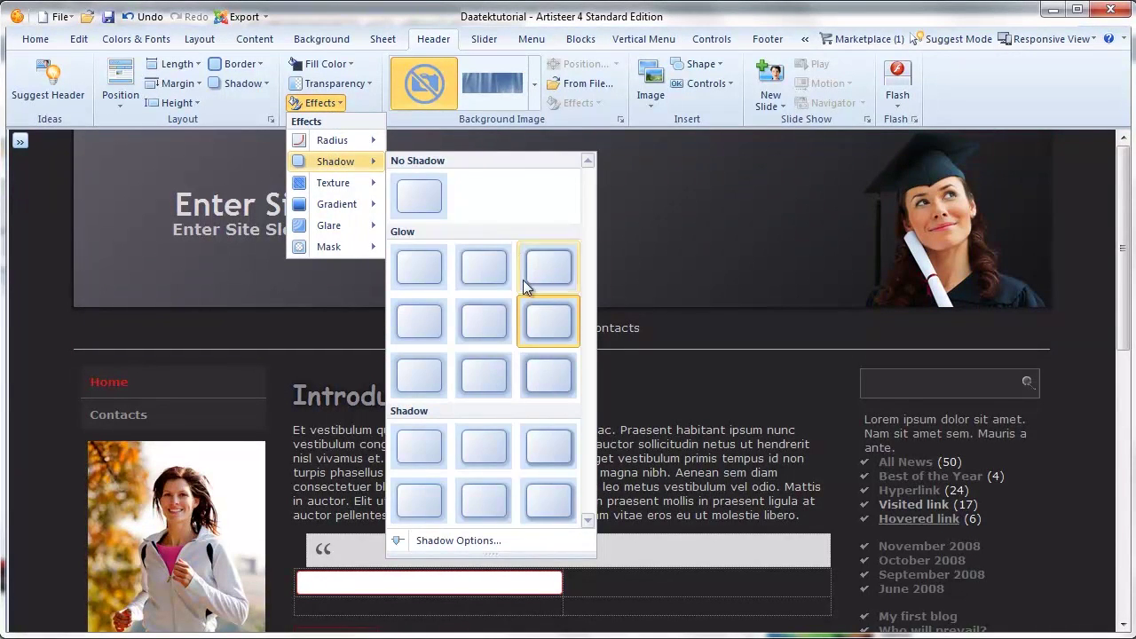
{"action": "left_click", "coordinate": [548, 502]}
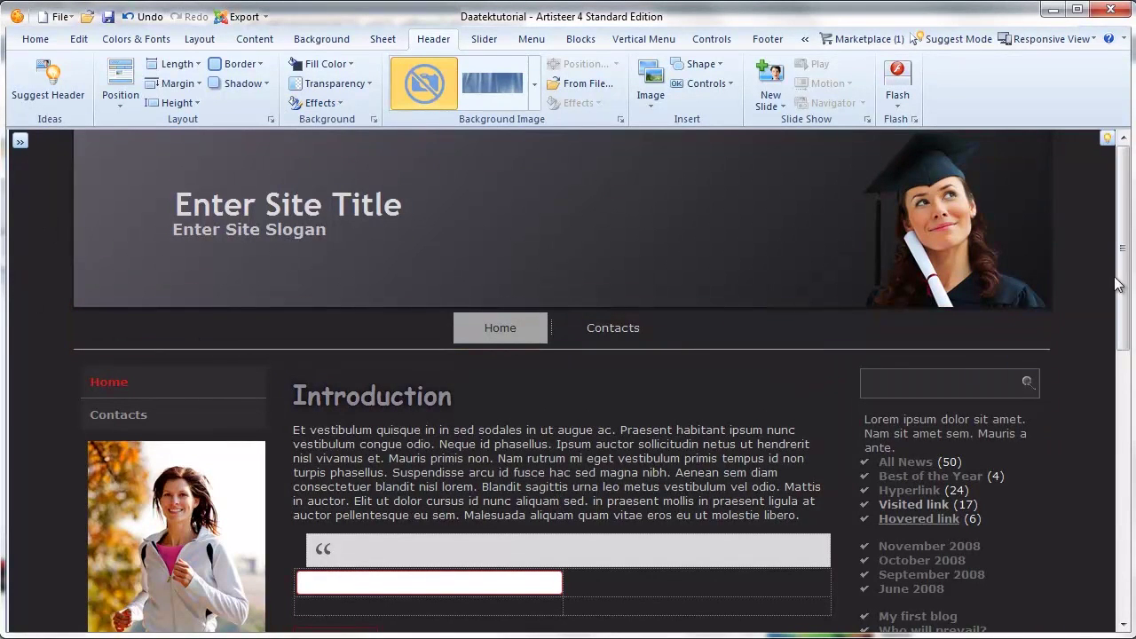
Step: Set the header background's shadow effect to No Shadow
{"action": "left_click", "coordinate": [339, 103]}
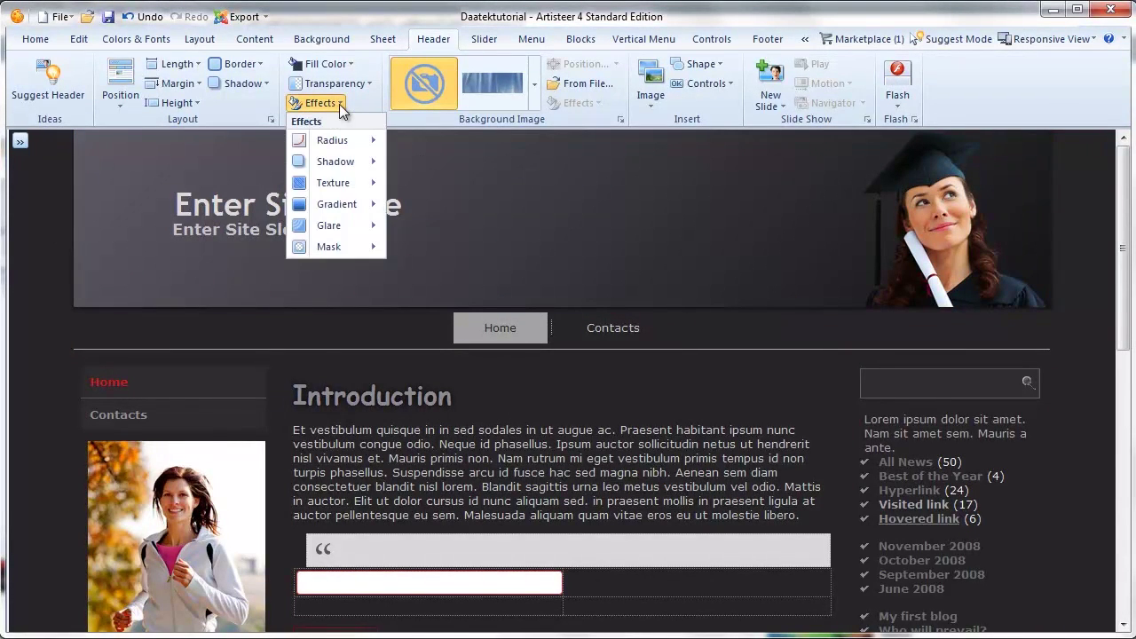
{"action": "mouse_move", "coordinate": [335, 161]}
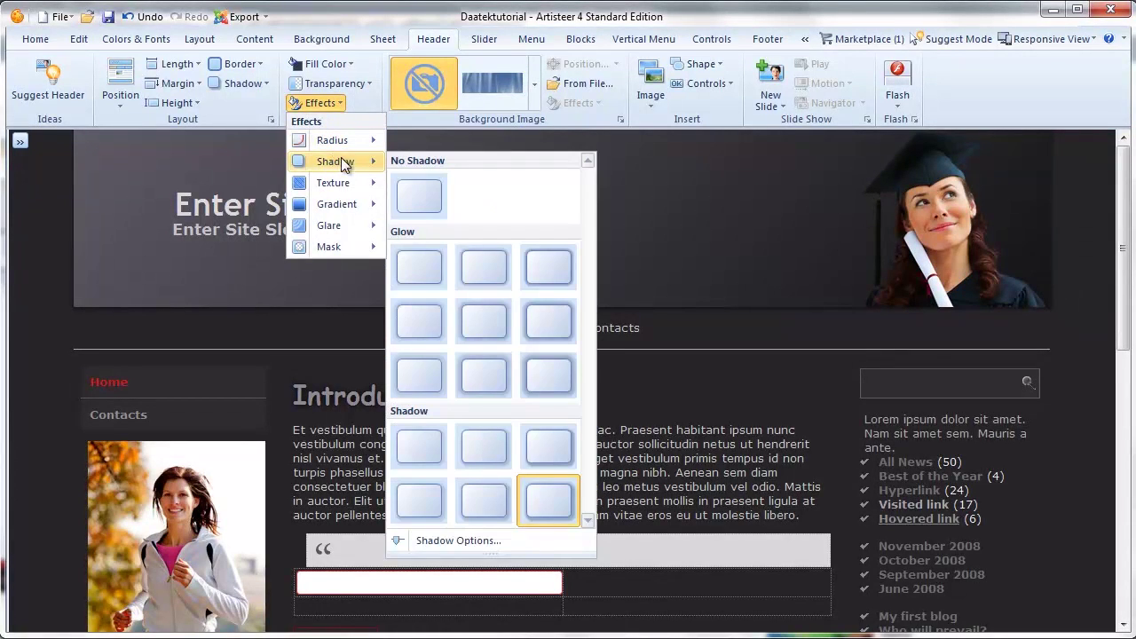
{"action": "left_click", "coordinate": [426, 204]}
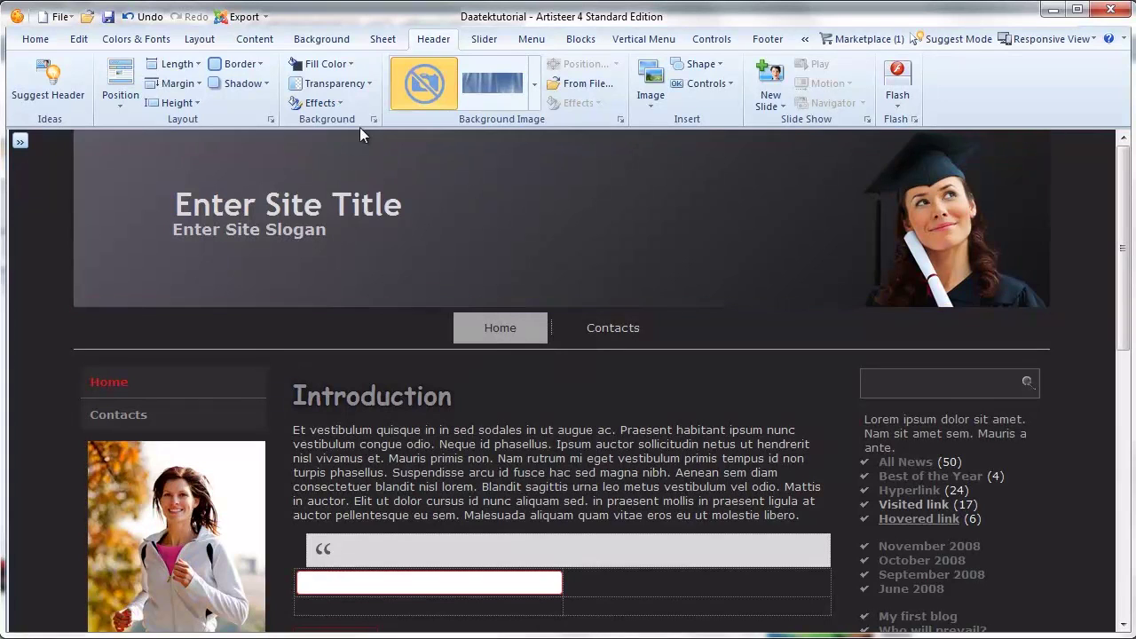
Step: Open the header's detailed texture options and switch to its Background settings
{"action": "left_click", "coordinate": [345, 104]}
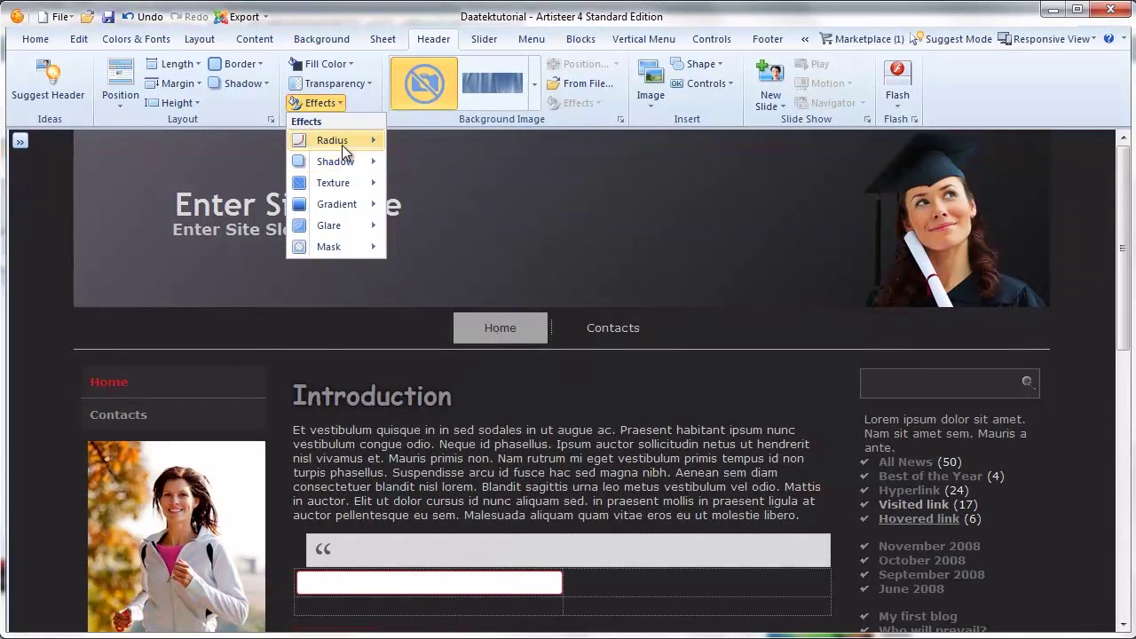
{"action": "mouse_move", "coordinate": [345, 166]}
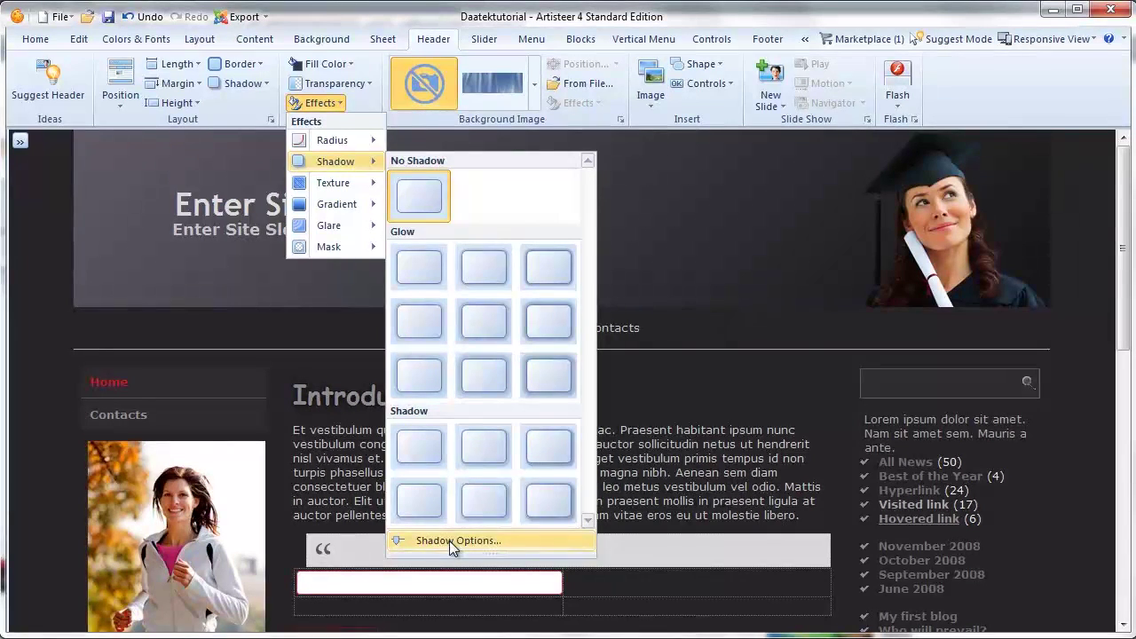
{"action": "mouse_move", "coordinate": [333, 189]}
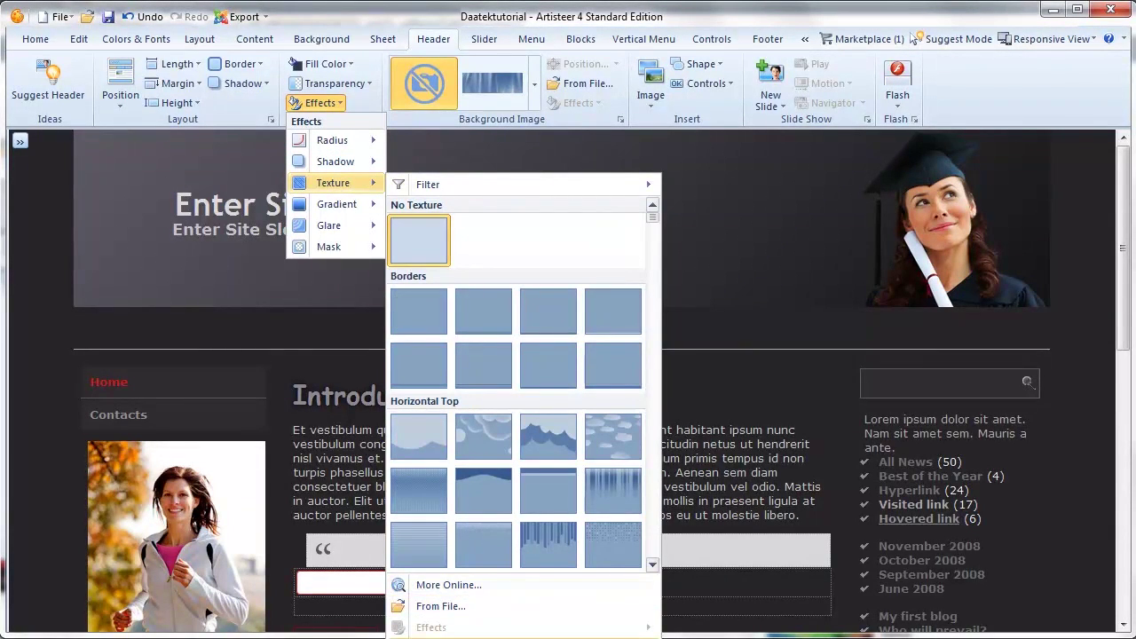
{"action": "left_click", "coordinate": [434, 636]}
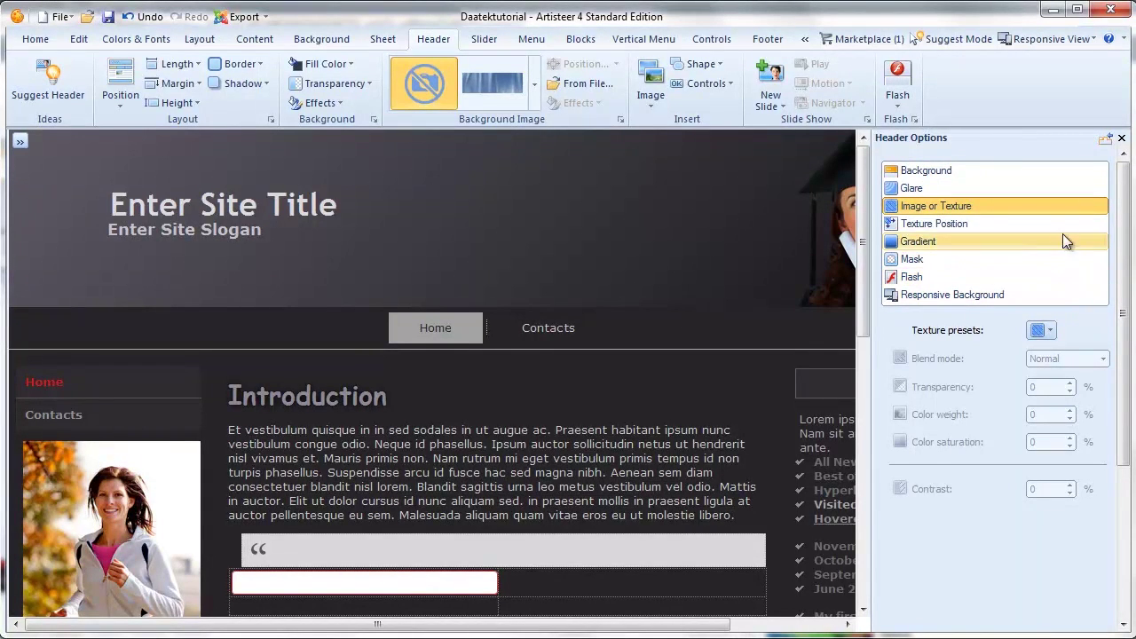
{"action": "left_click", "coordinate": [936, 170]}
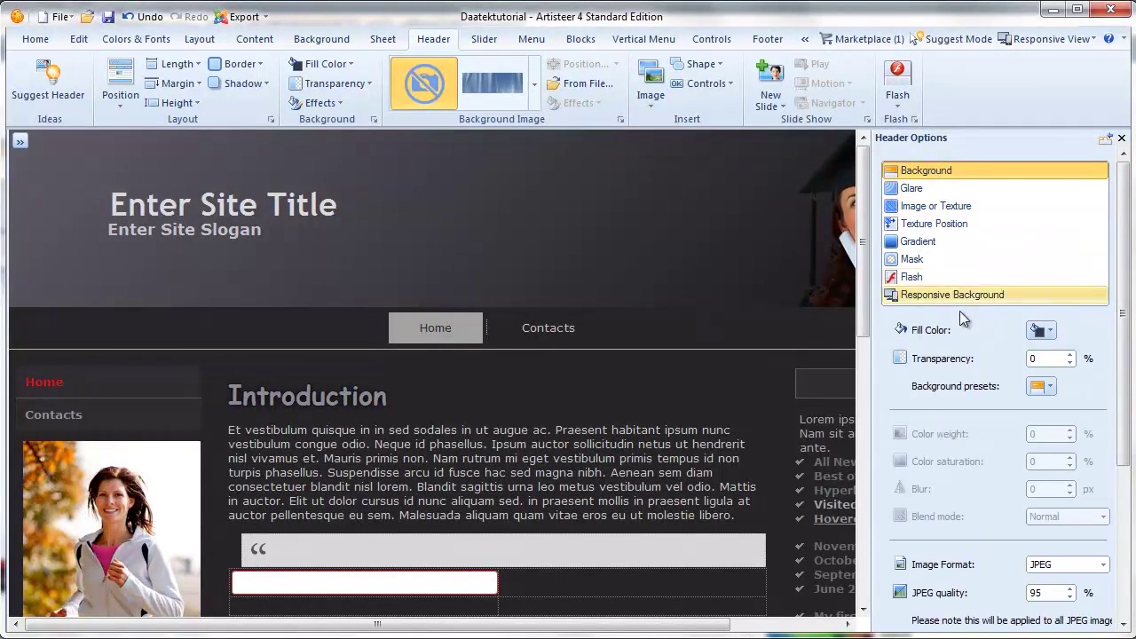
Step: Try the bright red theme color as the header fill, and settle on the first, darkest theme color
{"action": "left_click", "coordinate": [1051, 330]}
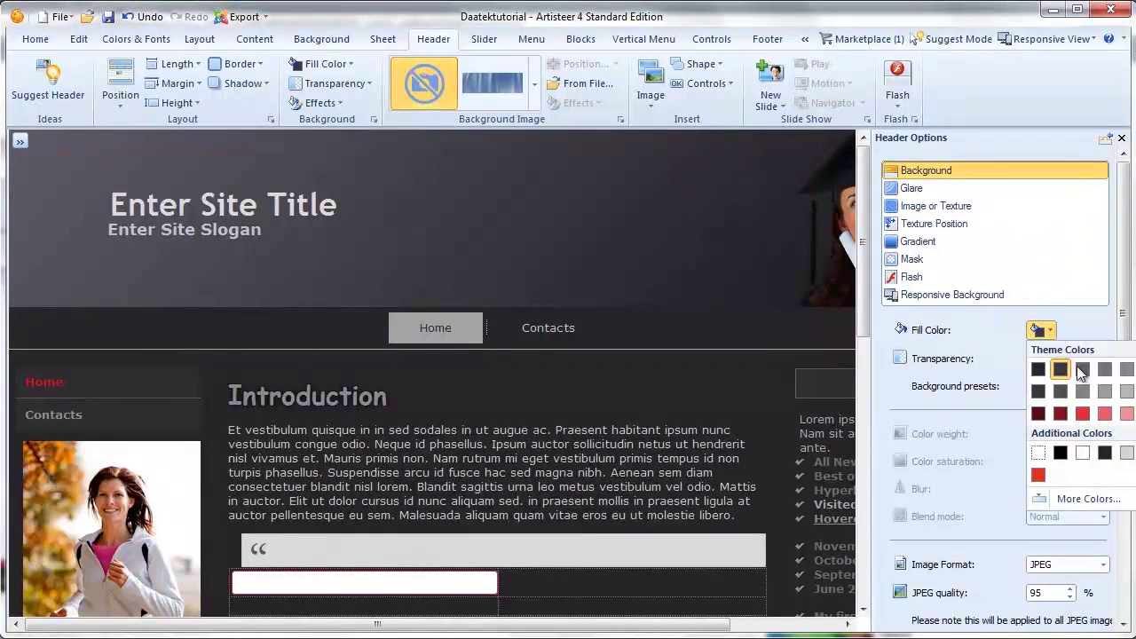
{"action": "left_click", "coordinate": [1082, 414]}
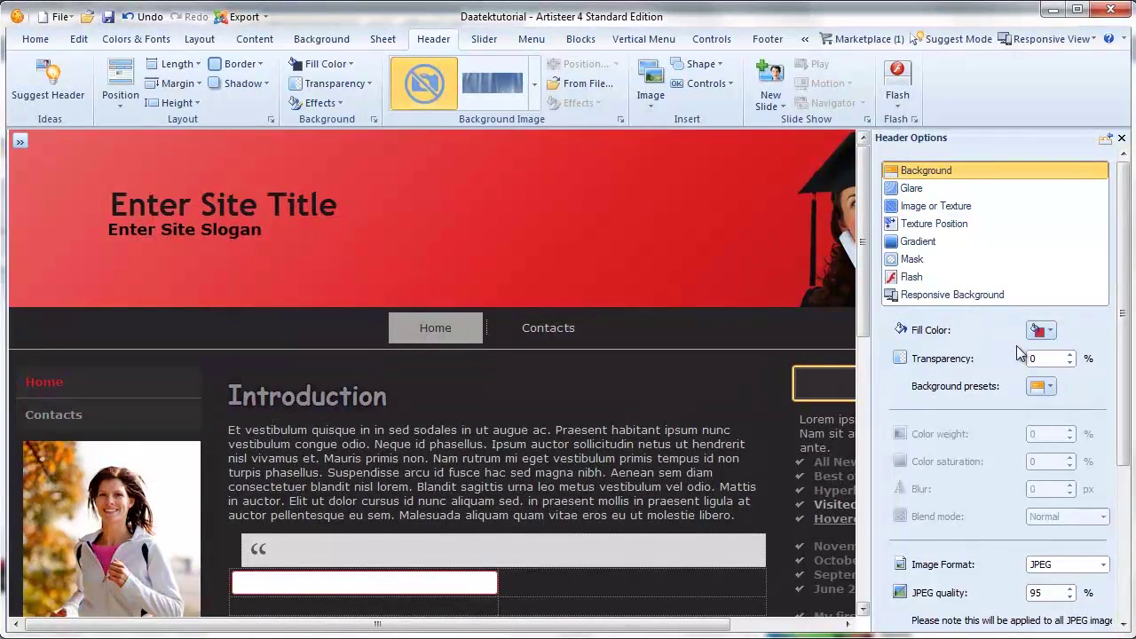
{"action": "left_click", "coordinate": [1047, 330]}
{"action": "left_click", "coordinate": [1043, 380]}
Step: Set the header background's transparency to 90% and check the page below the header
{"action": "left_click", "coordinate": [1070, 358]}
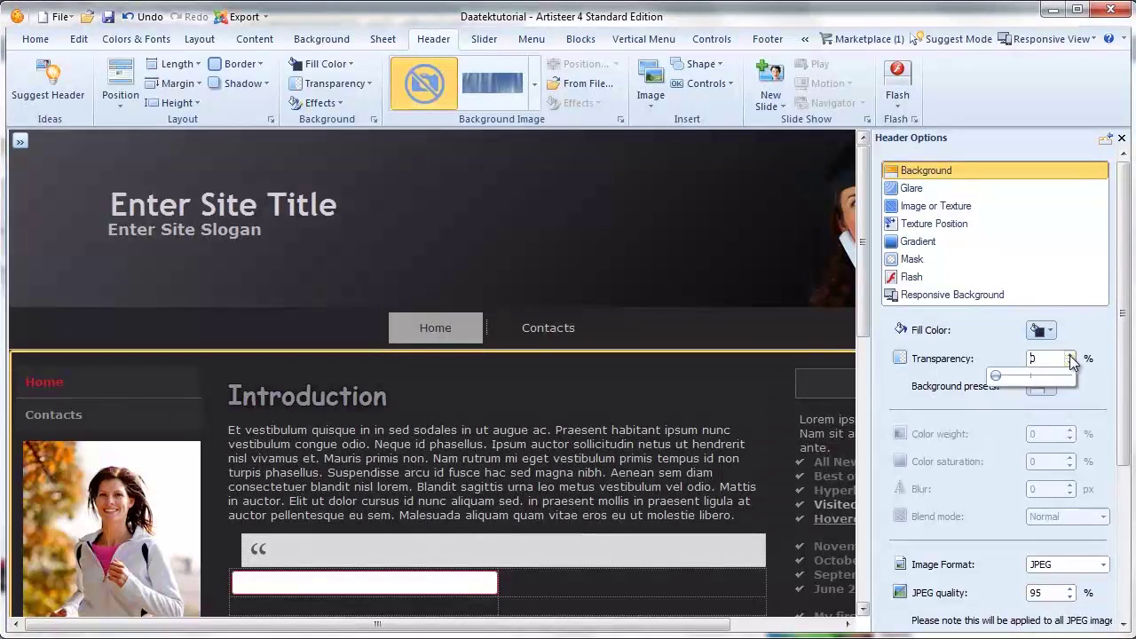
{"action": "left_click_drag", "start_coordinate": [997, 377], "coordinate": [1062, 384]}
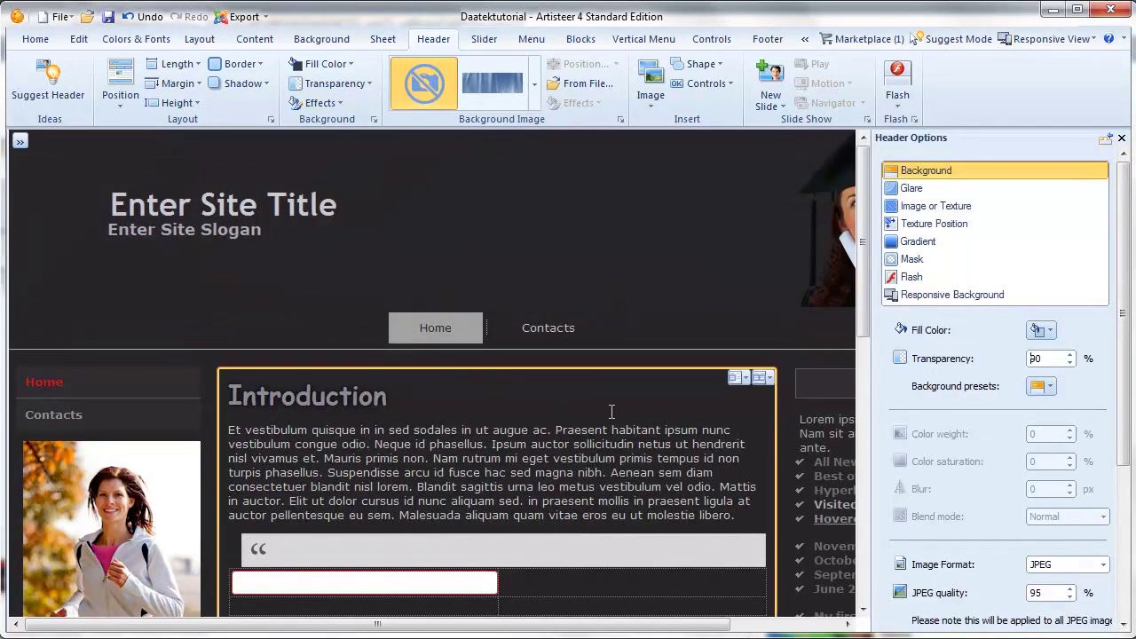
{"action": "left_click", "coordinate": [1121, 138]}
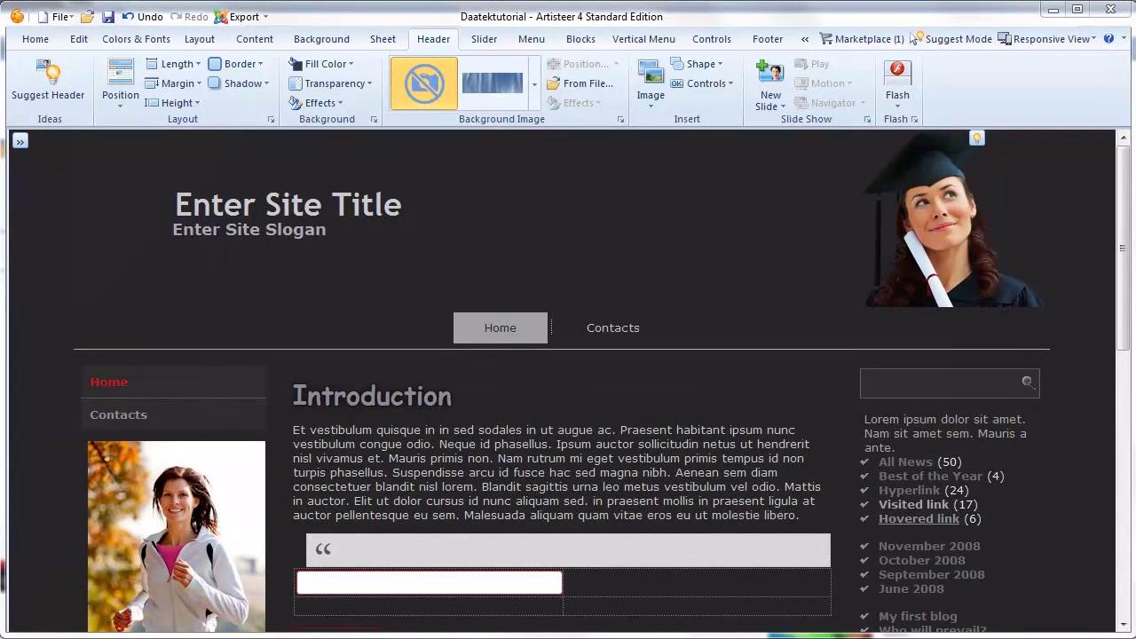
{"action": "left_click", "coordinate": [976, 138]}
{"action": "left_click_drag", "start_coordinate": [1020, 153], "coordinate": [874, 152]}
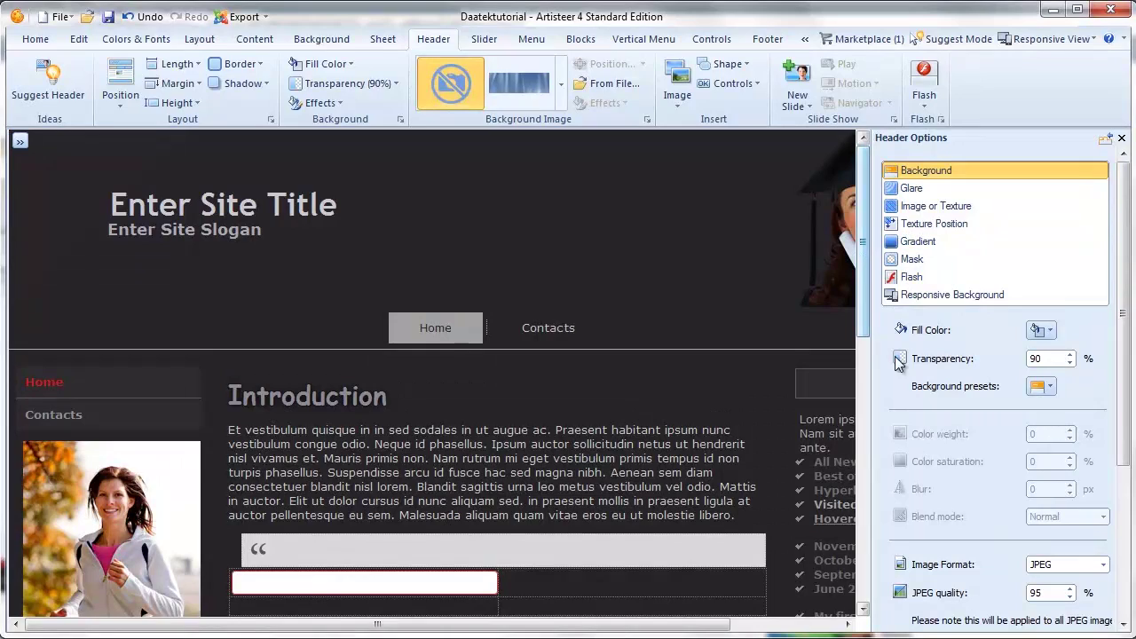
{"action": "left_click", "coordinate": [865, 432]}
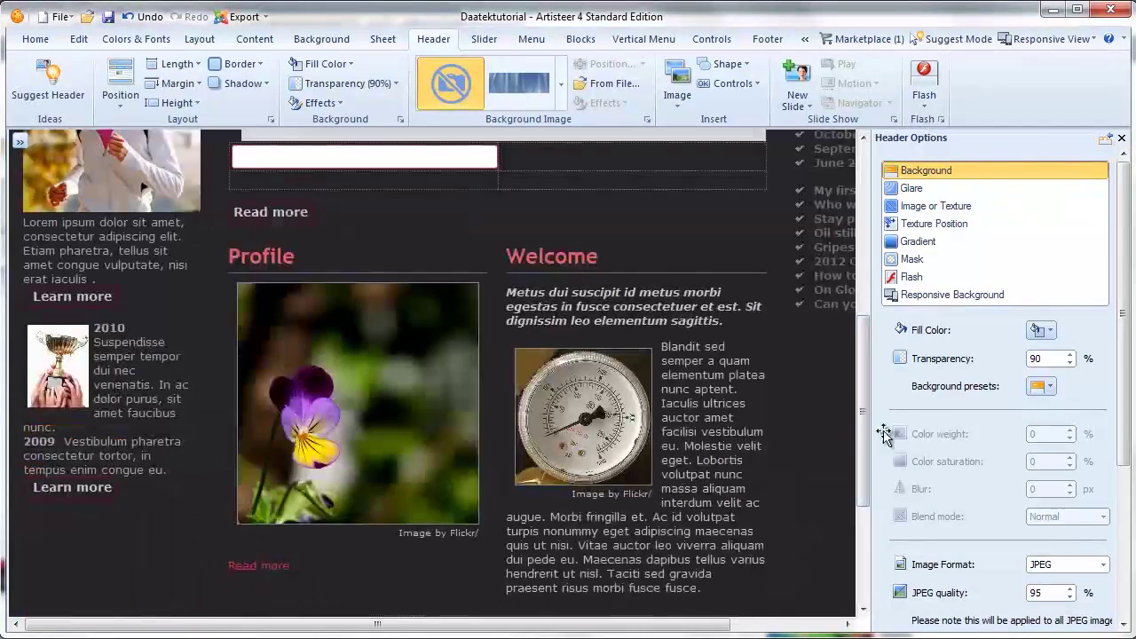
{"action": "scroll", "coordinate": [674, 311], "scroll_direction": "up", "scroll_amount": 5}
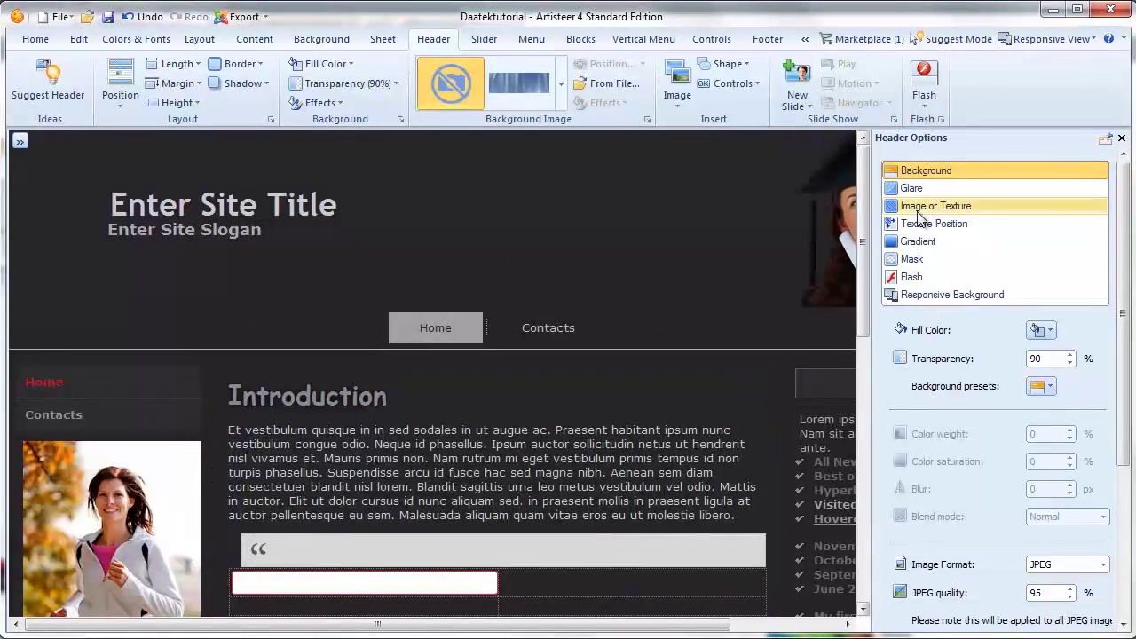
Step: Apply the second gradient in the second row of the Special group to the header background
{"action": "left_click", "coordinate": [336, 105]}
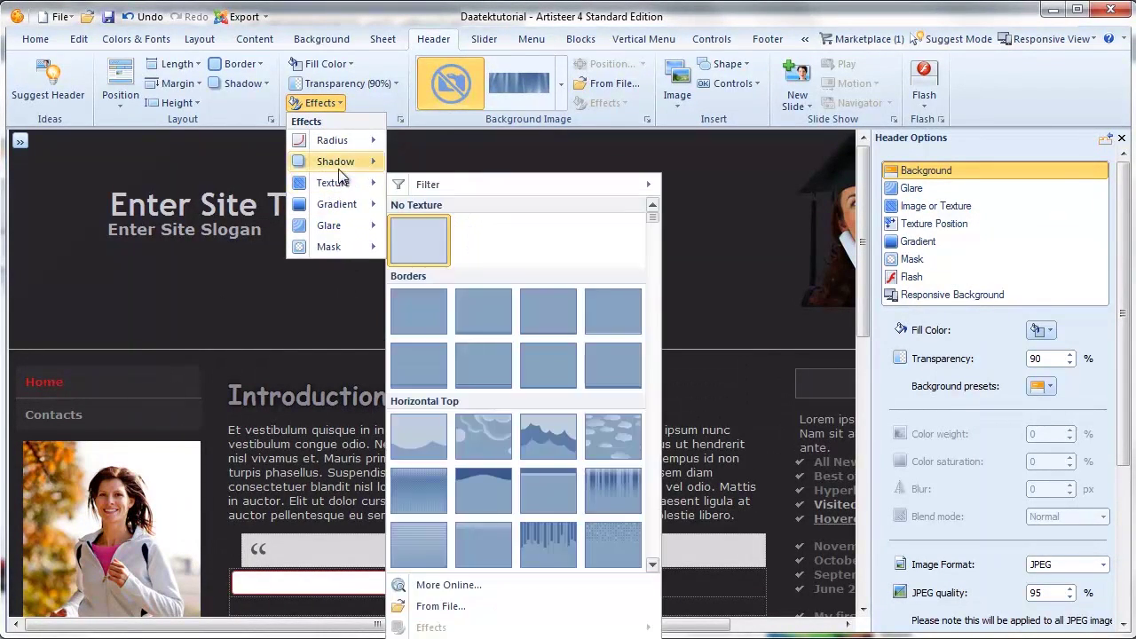
{"action": "mouse_move", "coordinate": [347, 192]}
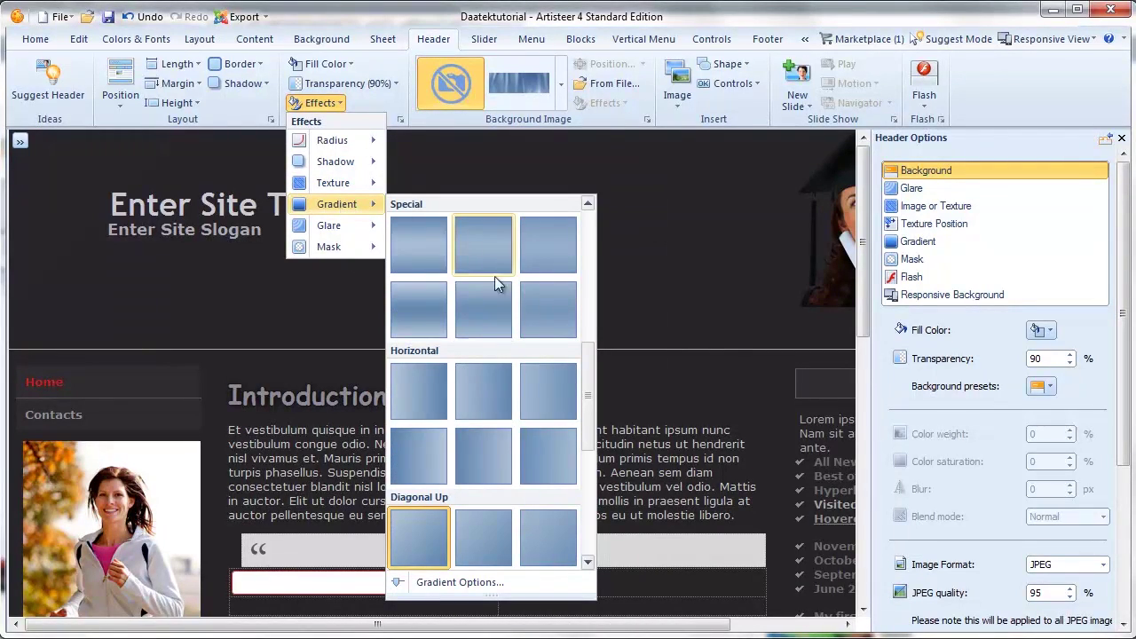
{"action": "left_click", "coordinate": [483, 309]}
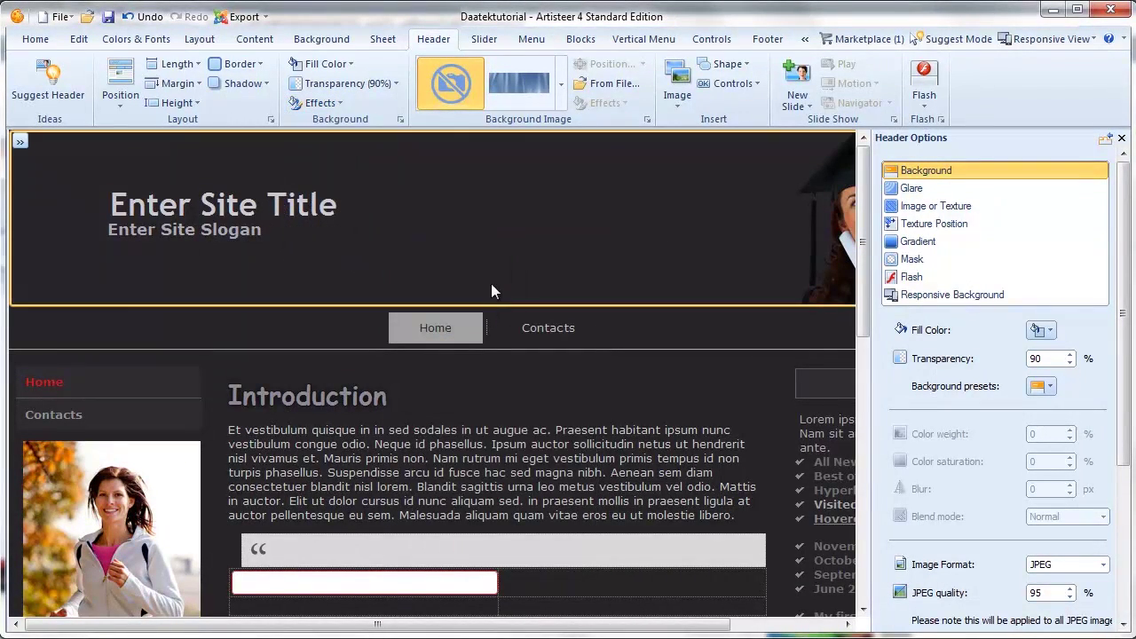
Step: Keep the first dark theme color as the header fill and set the background transparency to 0%
{"action": "left_click", "coordinate": [1050, 330]}
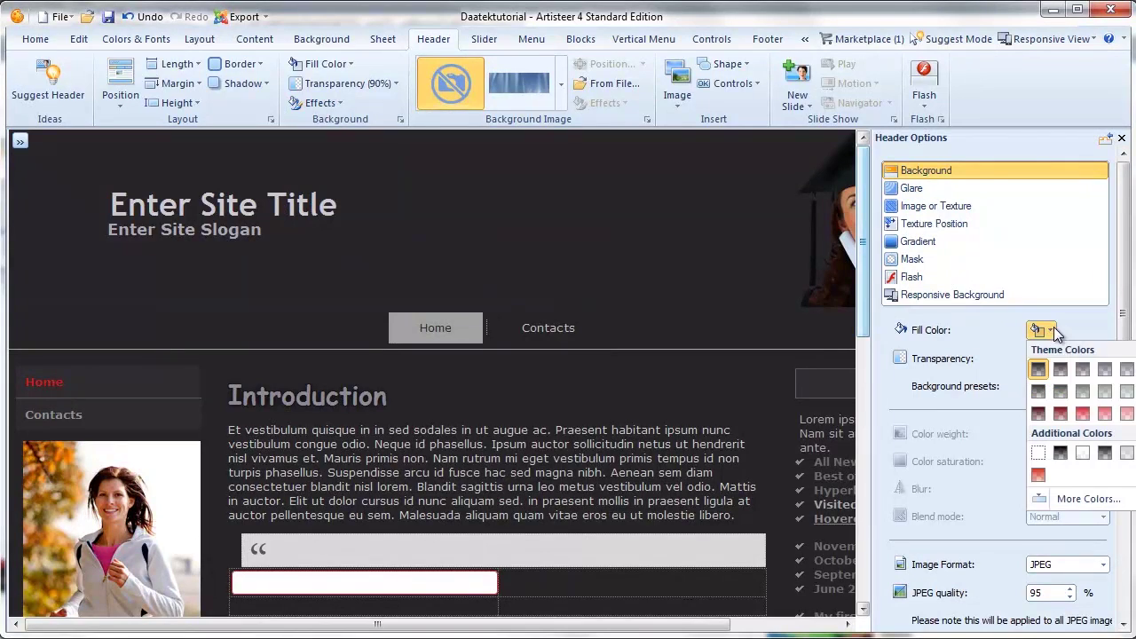
{"action": "left_click", "coordinate": [1040, 374]}
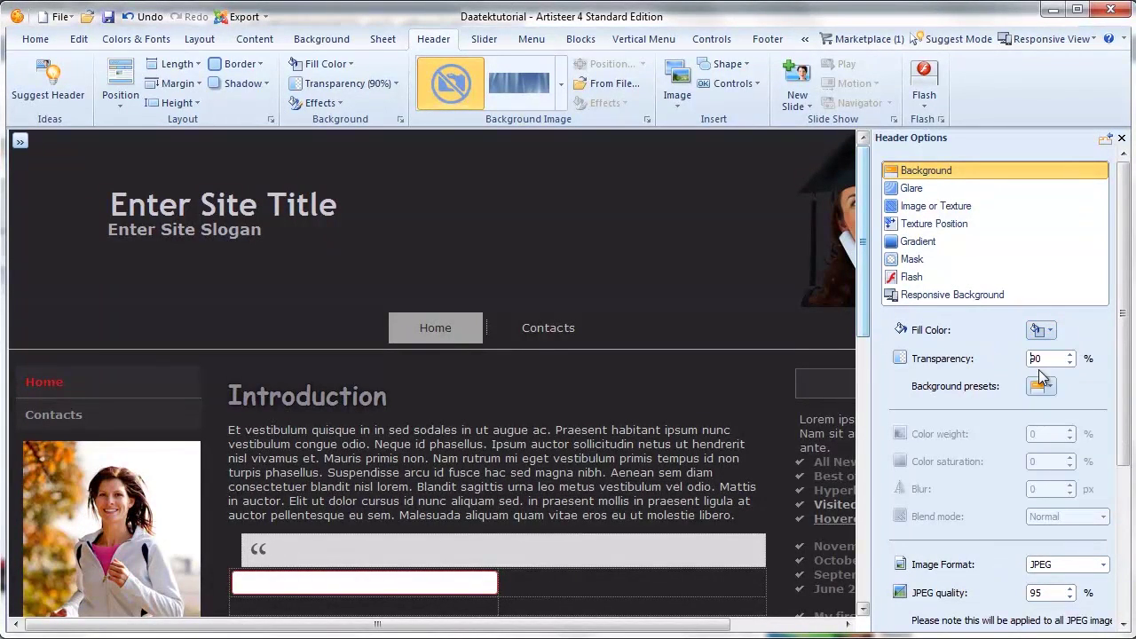
{"action": "left_click_drag", "start_coordinate": [1068, 362], "coordinate": [956, 380]}
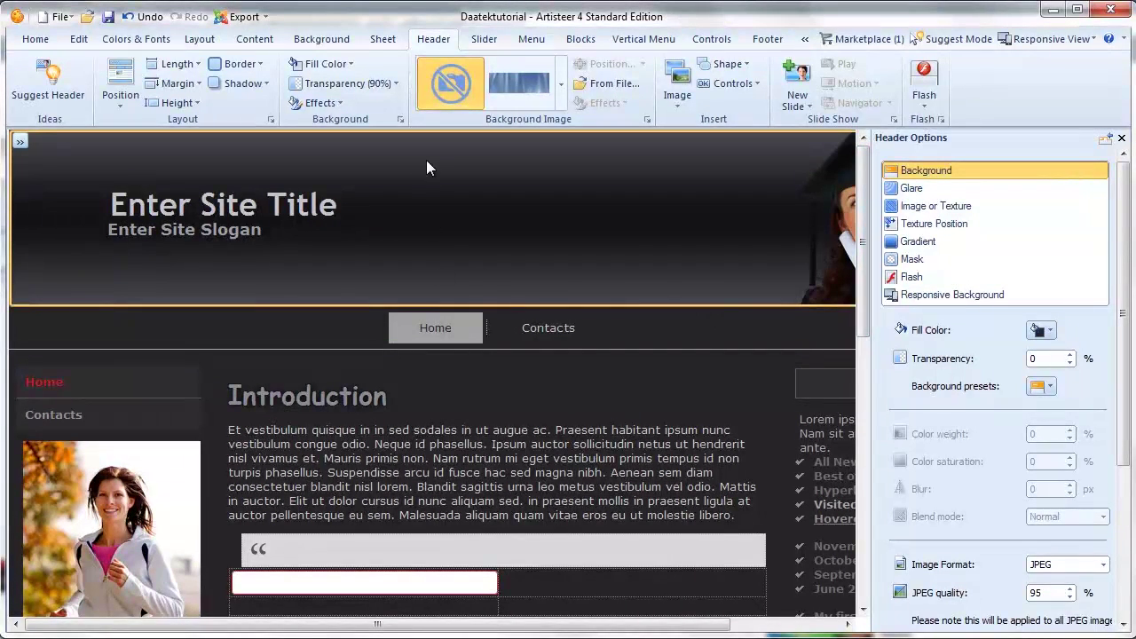
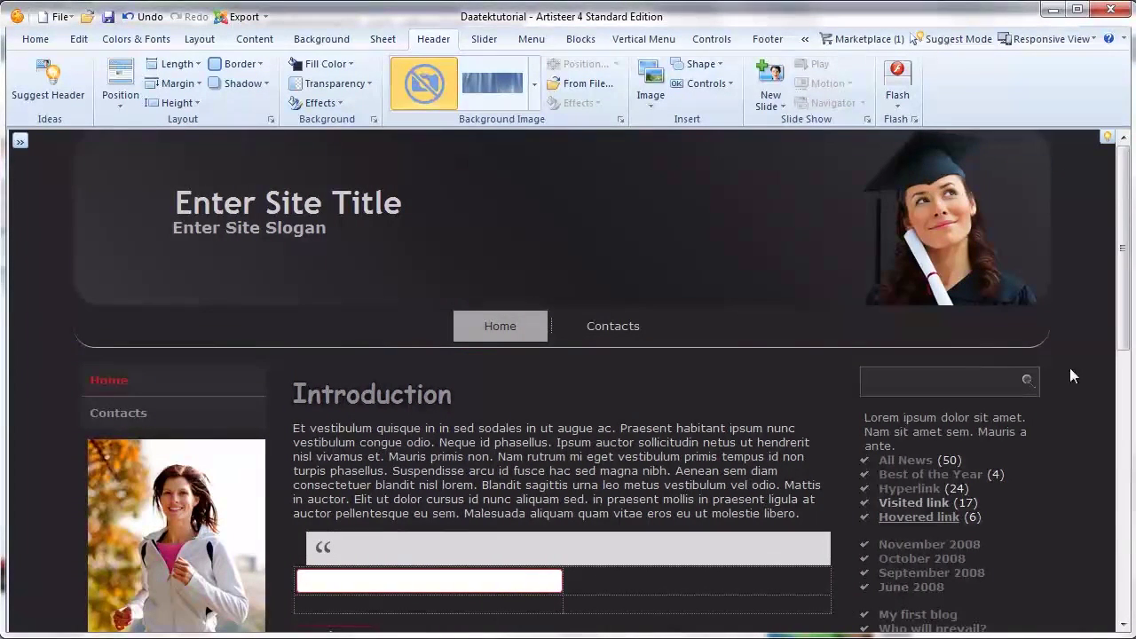
Step: Apply the first mask in the second row of the Grunge group to the header background
{"action": "left_click", "coordinate": [340, 104]}
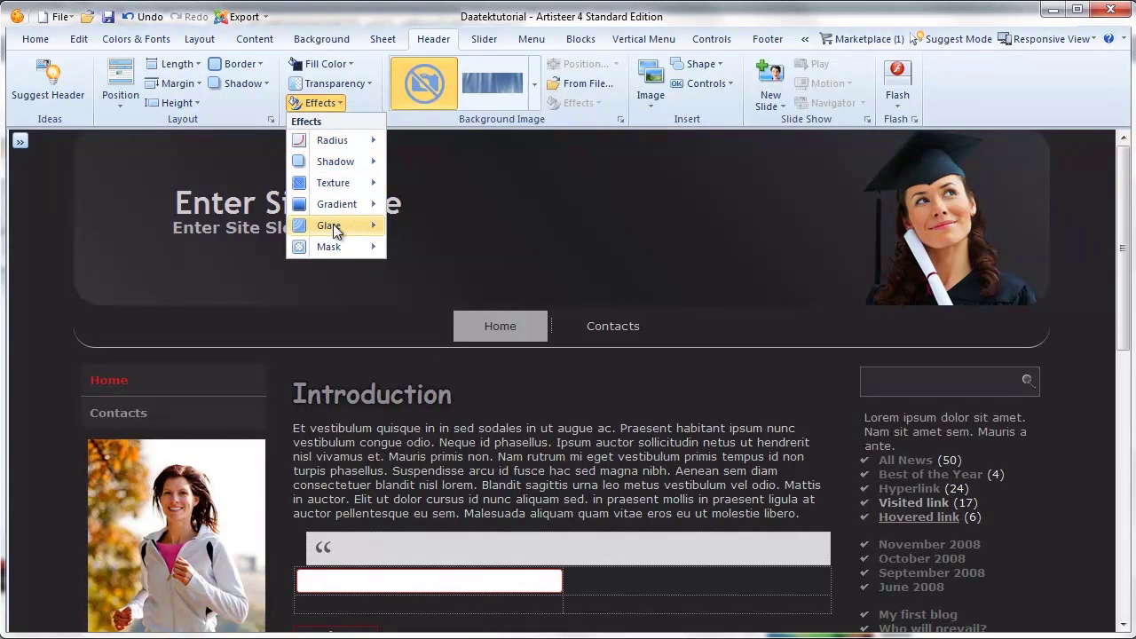
{"action": "mouse_move", "coordinate": [332, 227]}
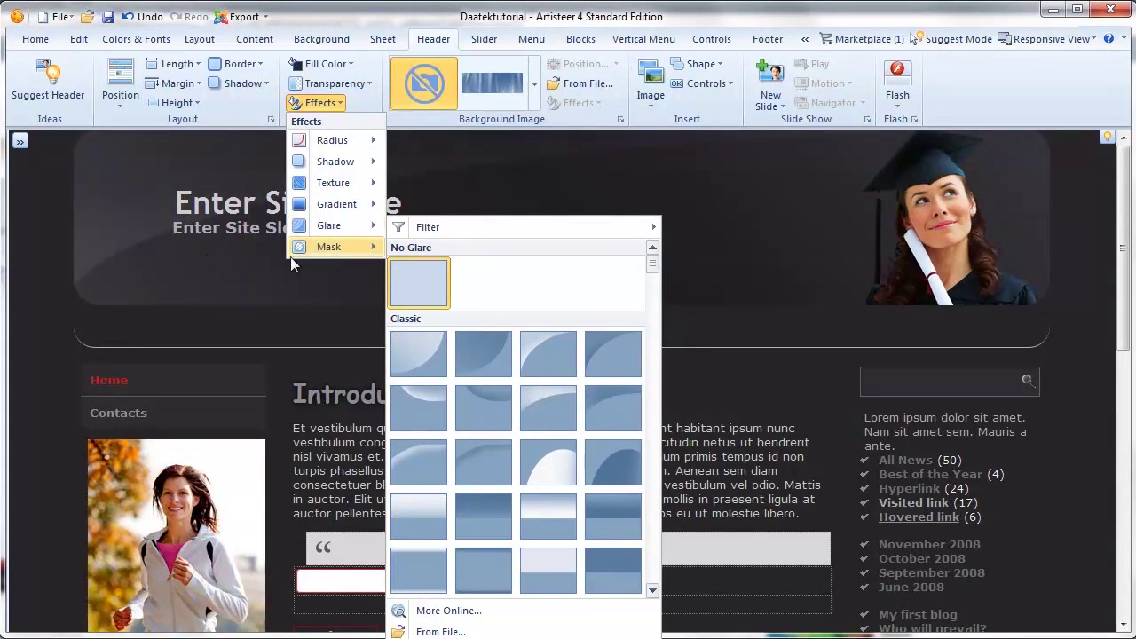
{"action": "mouse_move", "coordinate": [318, 248]}
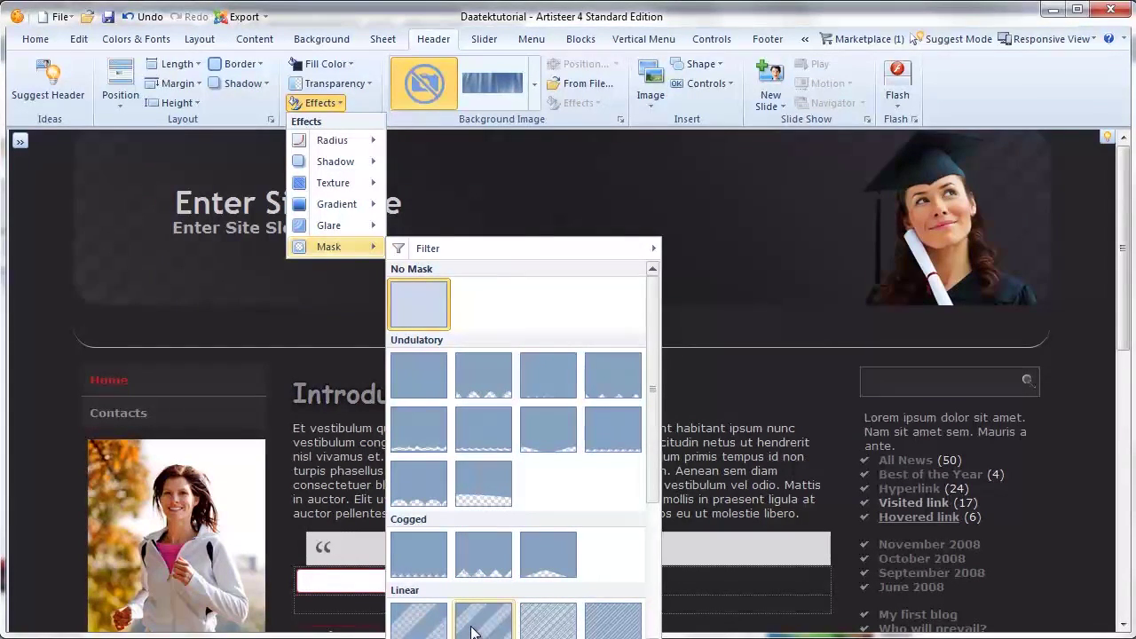
{"action": "scroll", "coordinate": [472, 603], "scroll_direction": "down", "scroll_amount": 3}
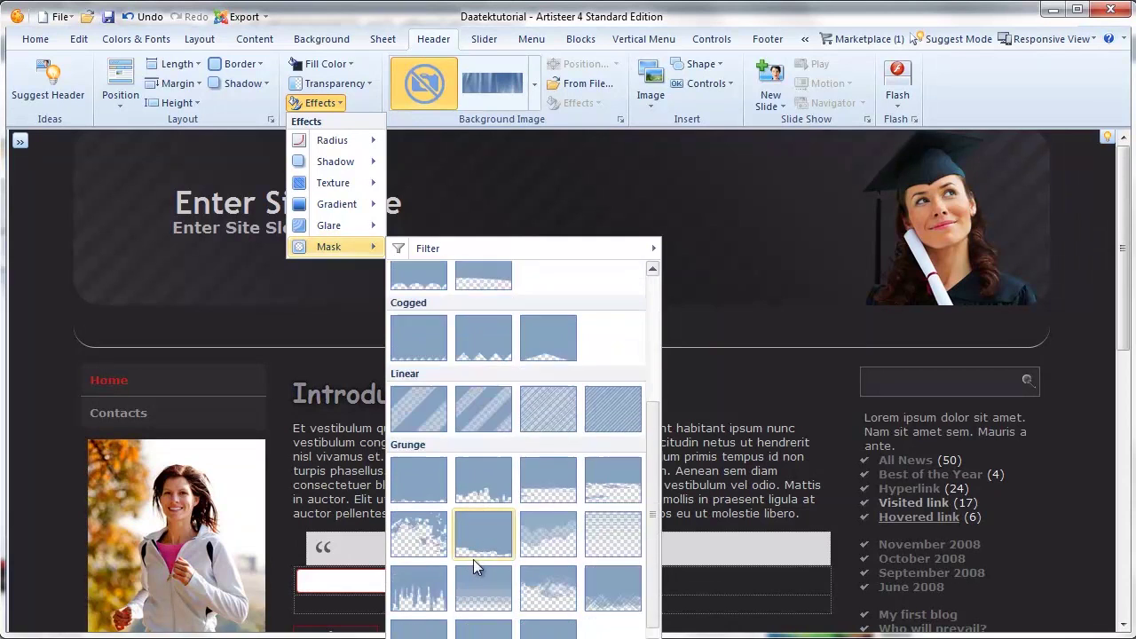
{"action": "left_click", "coordinate": [431, 532]}
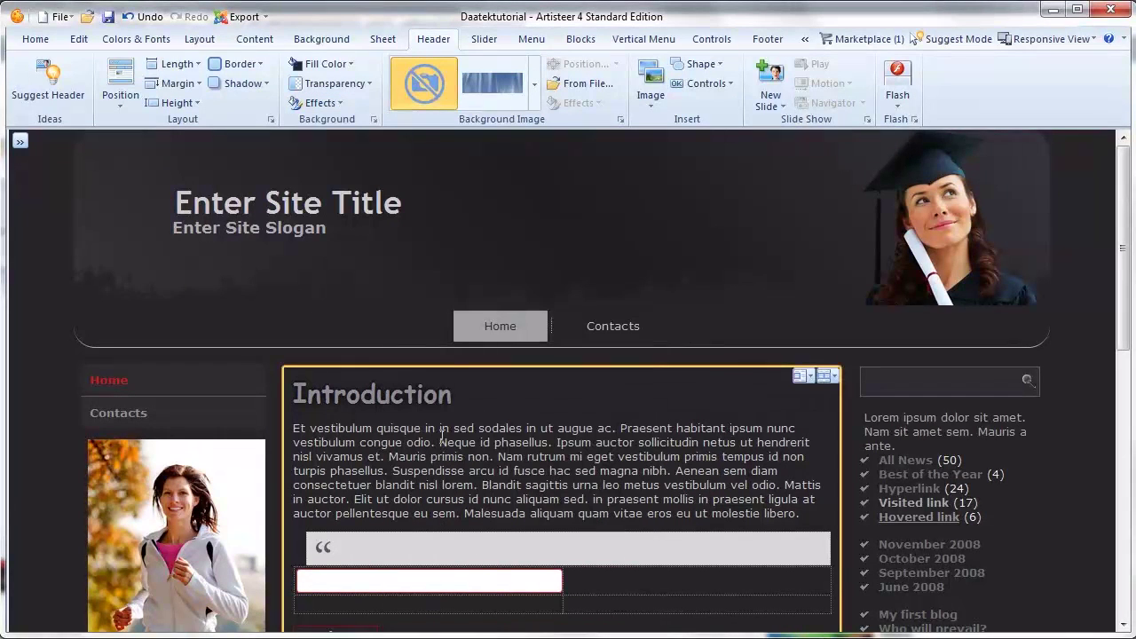
{"action": "left_click", "coordinate": [25, 365]}
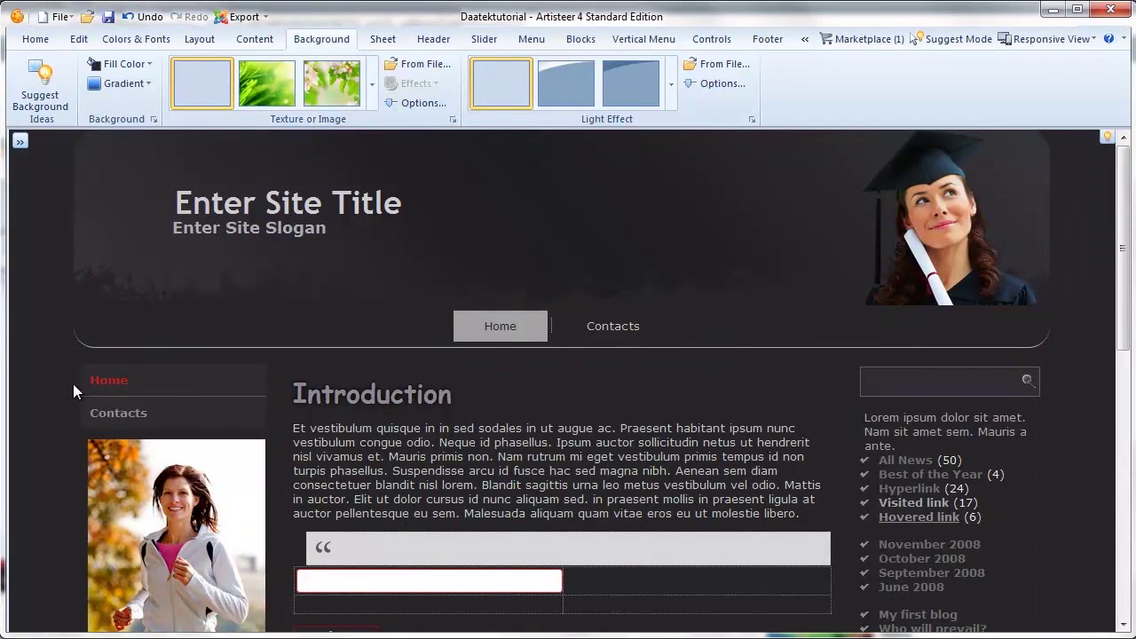
{"action": "scroll", "coordinate": [72, 383], "scroll_direction": "down", "scroll_amount": 2}
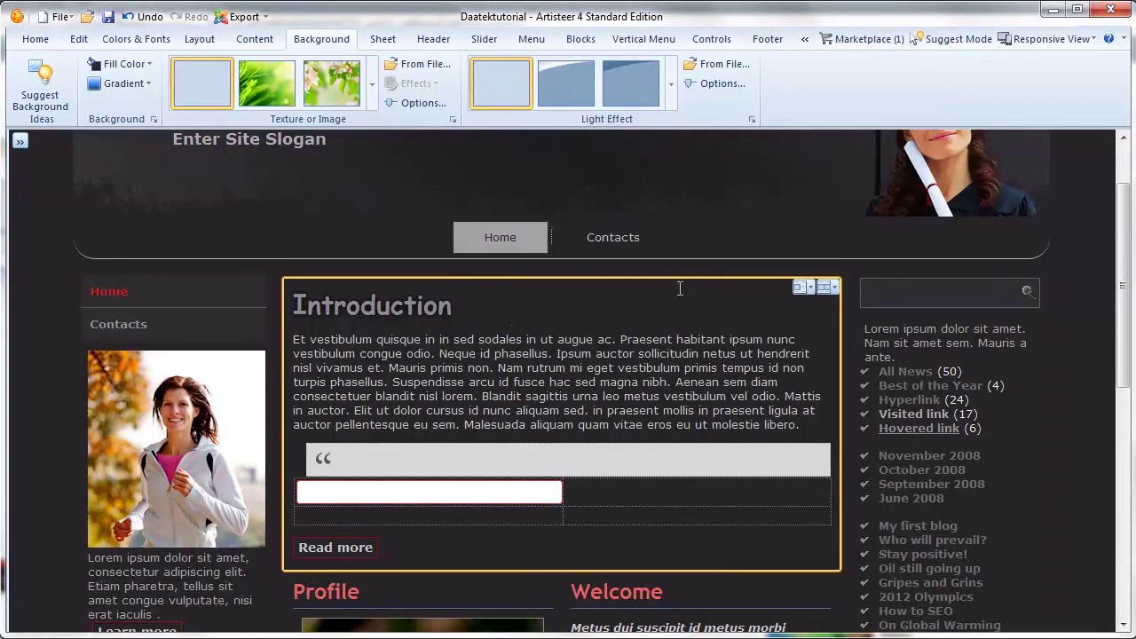
{"action": "scroll", "coordinate": [273, 353], "scroll_direction": "up", "scroll_amount": 2}
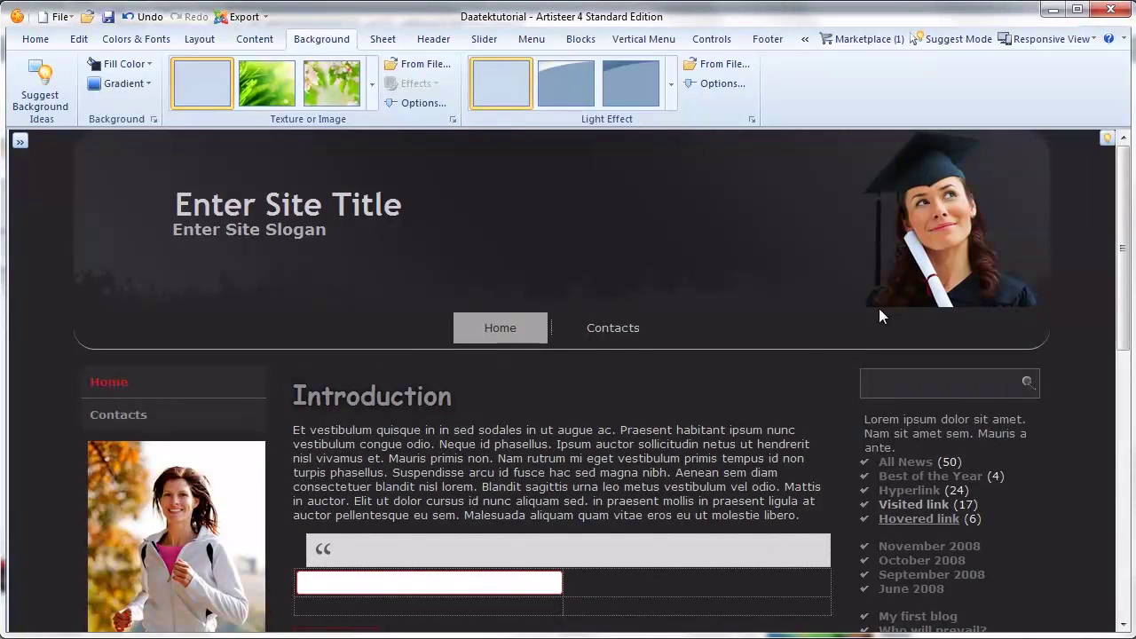
Step: Shrink the single-graduate photo in the header, insert the cheering graduates group from the Education images, and place it beside that photo
{"action": "left_click", "coordinate": [948, 251]}
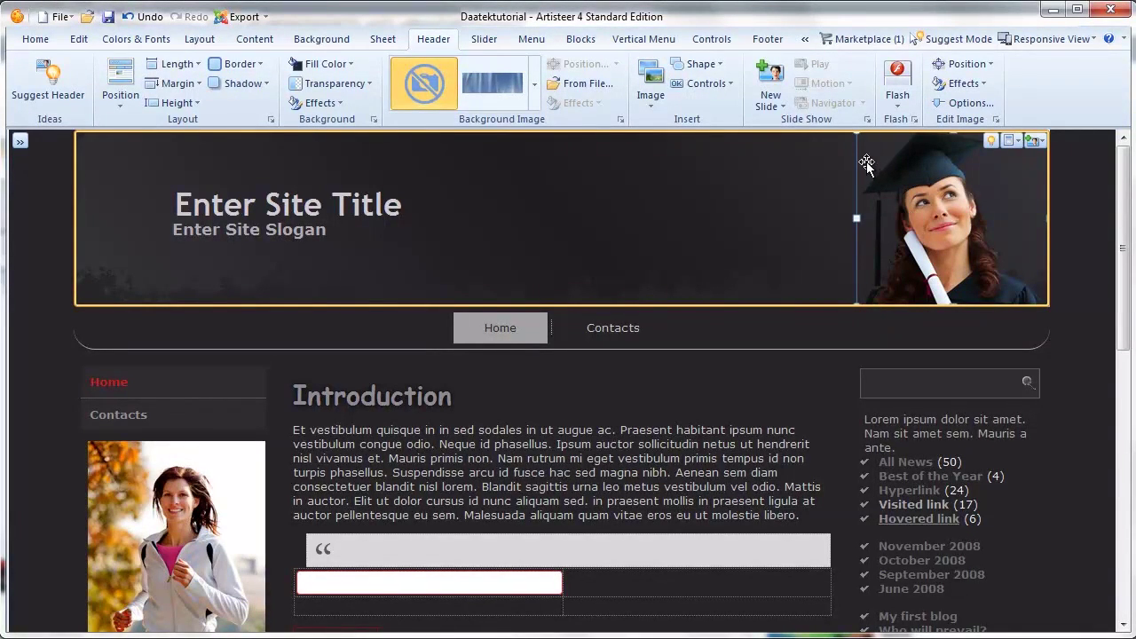
{"action": "left_click_drag", "start_coordinate": [866, 164], "coordinate": [977, 275]}
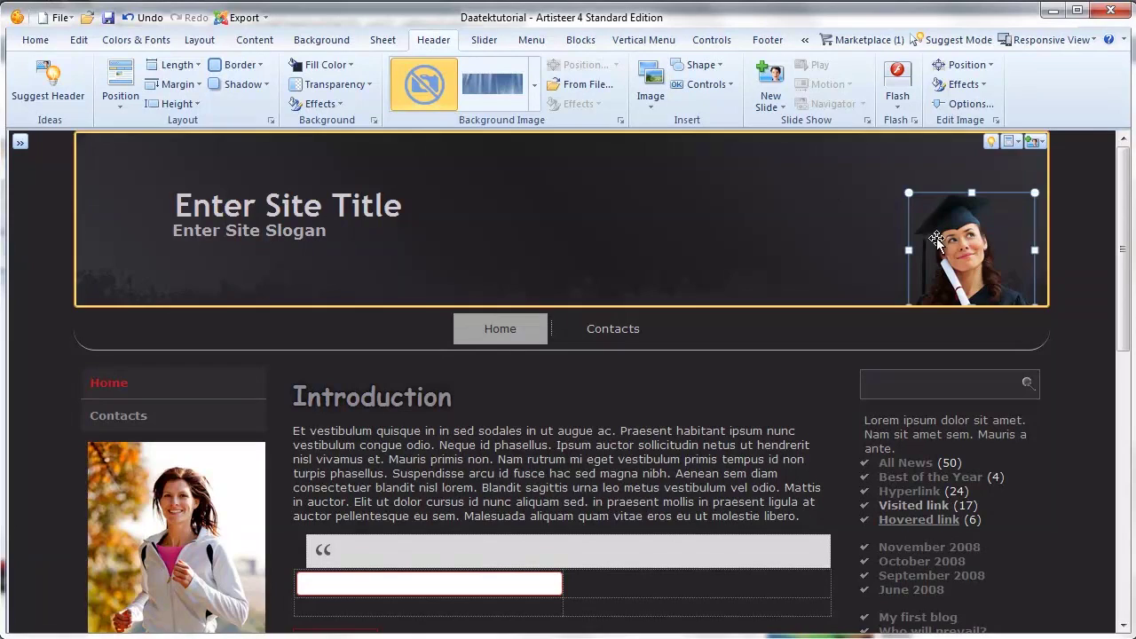
{"action": "left_click", "coordinate": [650, 100]}
{"action": "scroll", "coordinate": [753, 203], "scroll_direction": "down", "scroll_amount": 1}
{"action": "scroll", "coordinate": [752, 204], "scroll_direction": "down", "scroll_amount": 5}
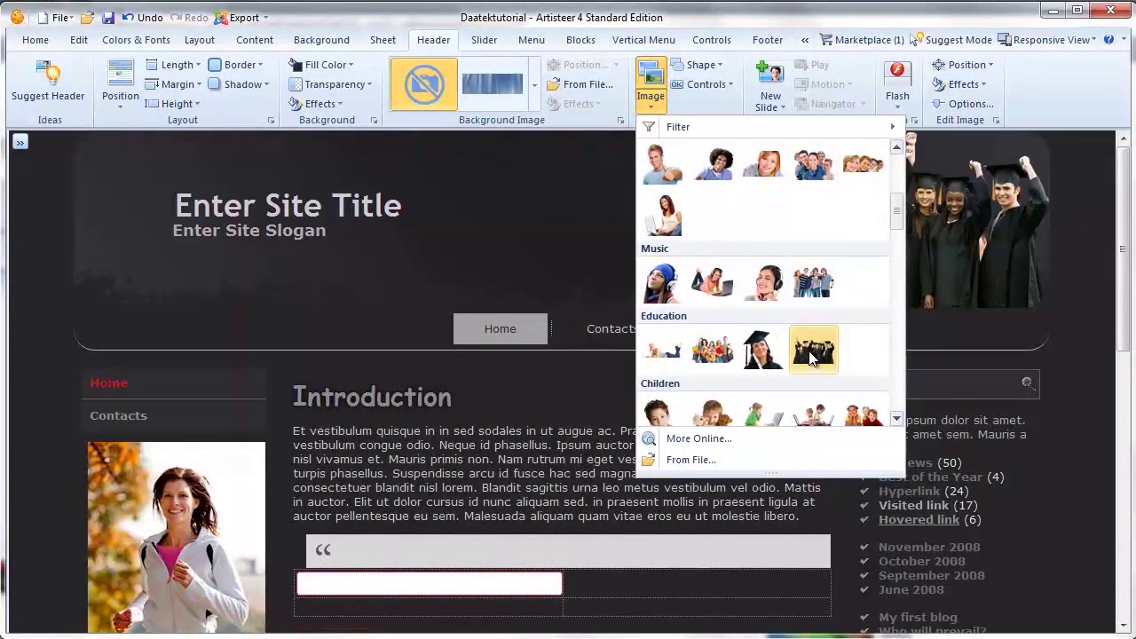
{"action": "left_click", "coordinate": [810, 352]}
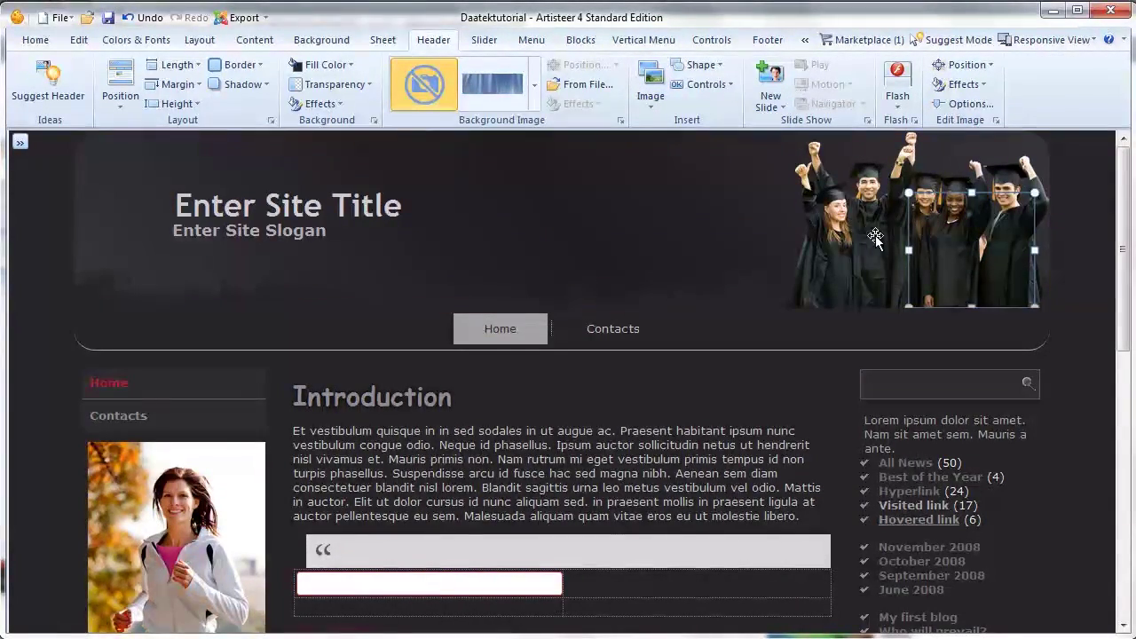
{"action": "left_click_drag", "start_coordinate": [860, 252], "coordinate": [713, 252]}
Step: Delete the single-graduate photo and move the graduates group photo to the right end of the header
{"action": "left_click", "coordinate": [964, 255]}
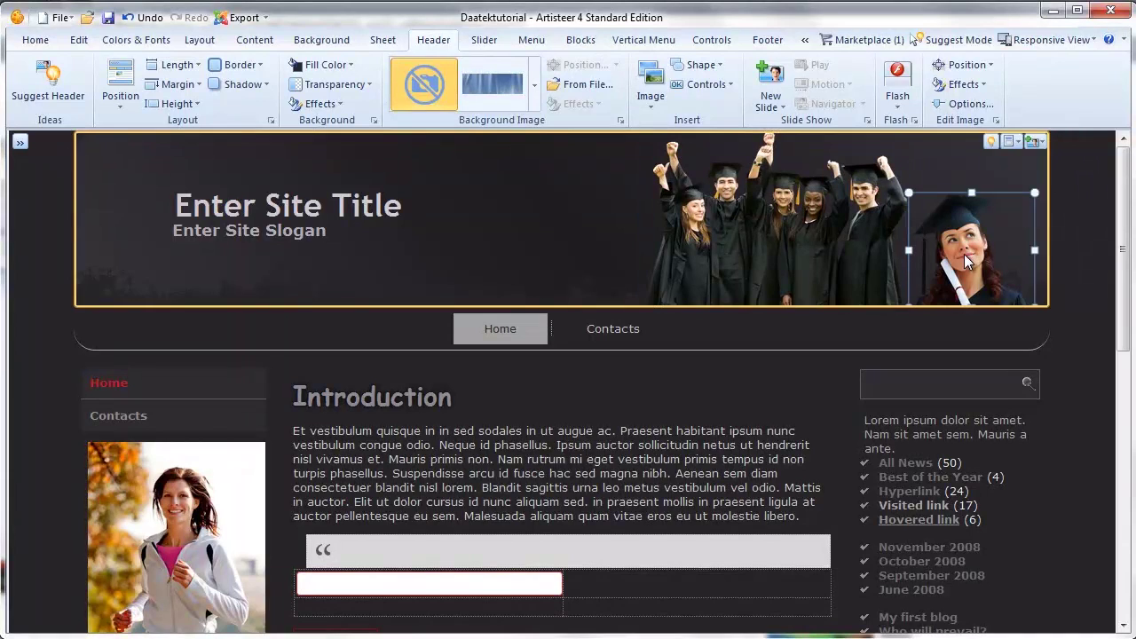
{"action": "key", "text": "Delete"}
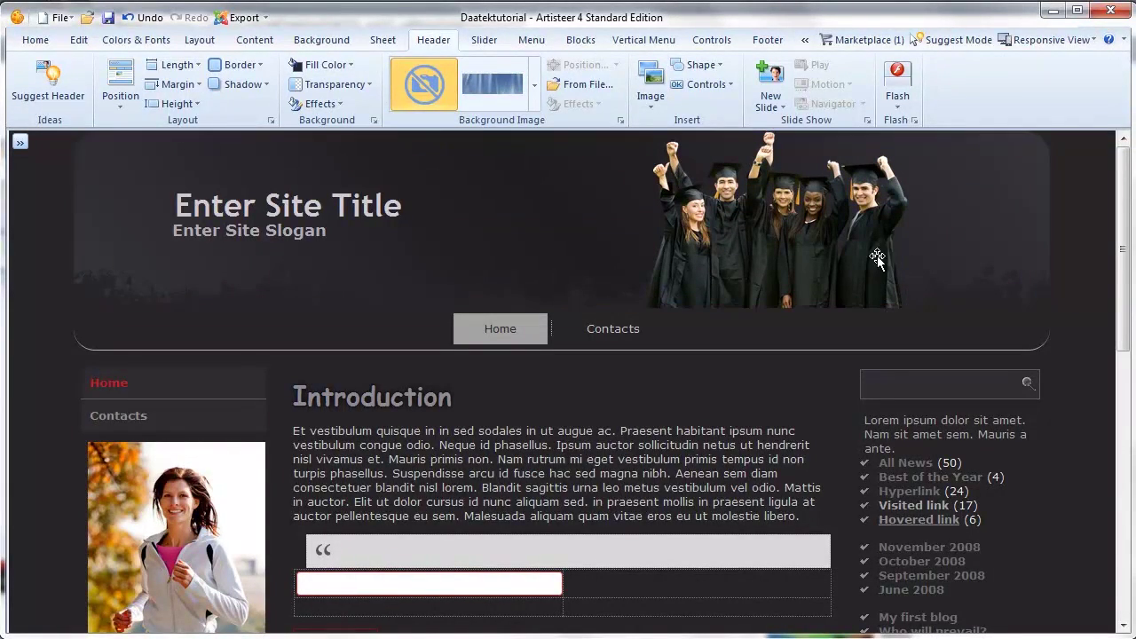
{"action": "left_click_drag", "start_coordinate": [768, 253], "coordinate": [899, 286]}
{"action": "left_click", "coordinate": [1079, 283]}
{"action": "left_click", "coordinate": [963, 237]}
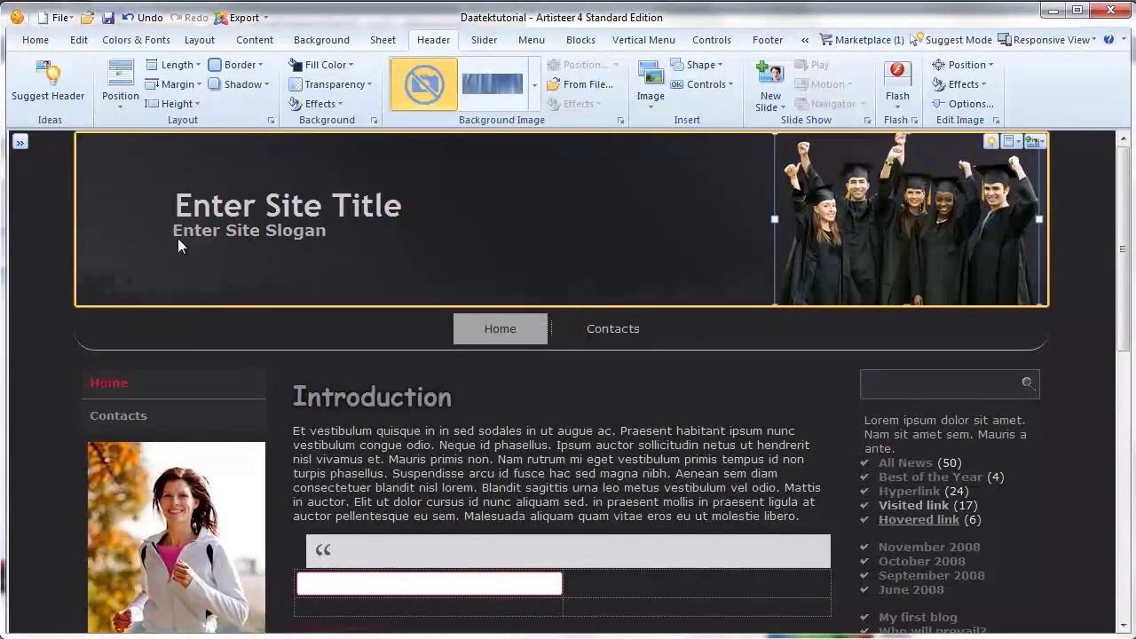
Step: Set the header height to 300 pixels and shrink the graduates group photo into the header's lower-right corner
{"action": "left_click", "coordinate": [197, 105]}
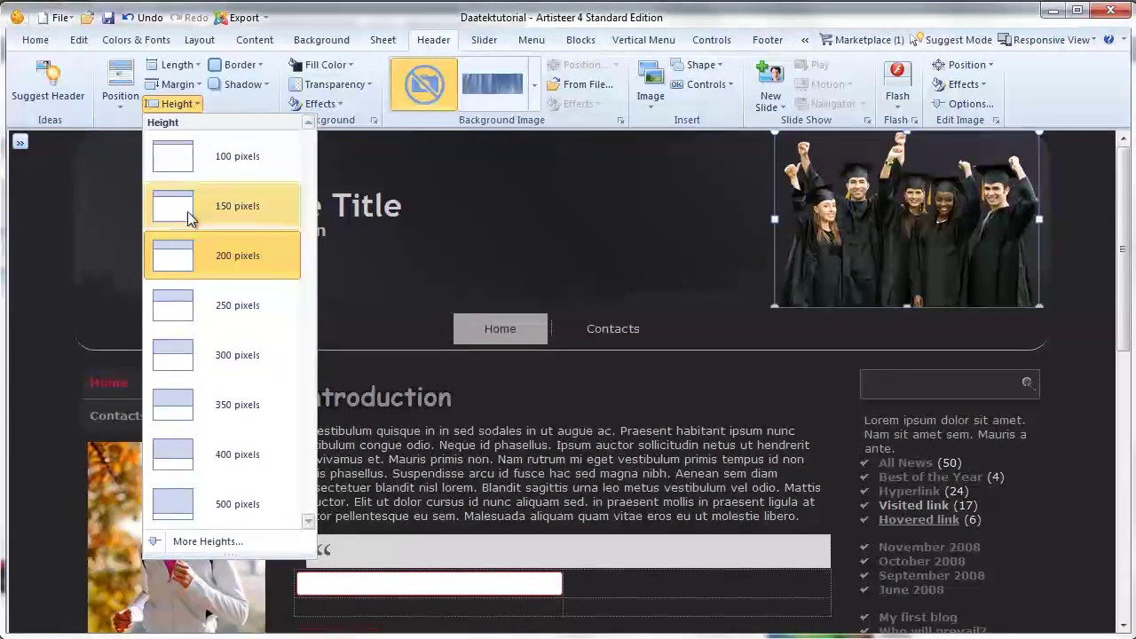
{"action": "left_click", "coordinate": [182, 355]}
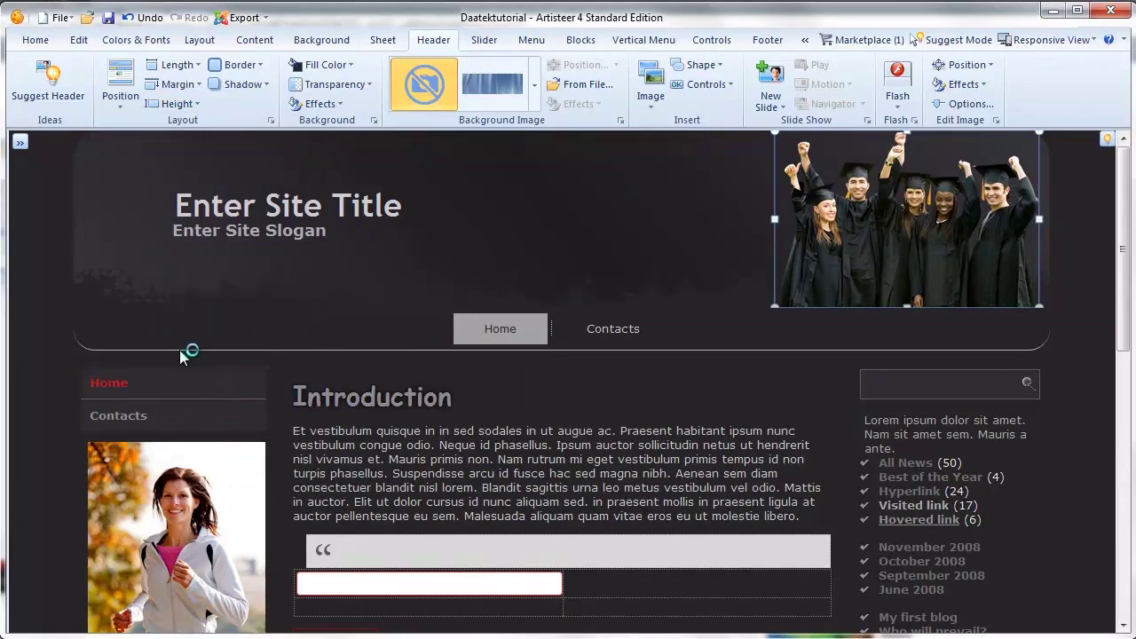
{"action": "left_click", "coordinate": [767, 273]}
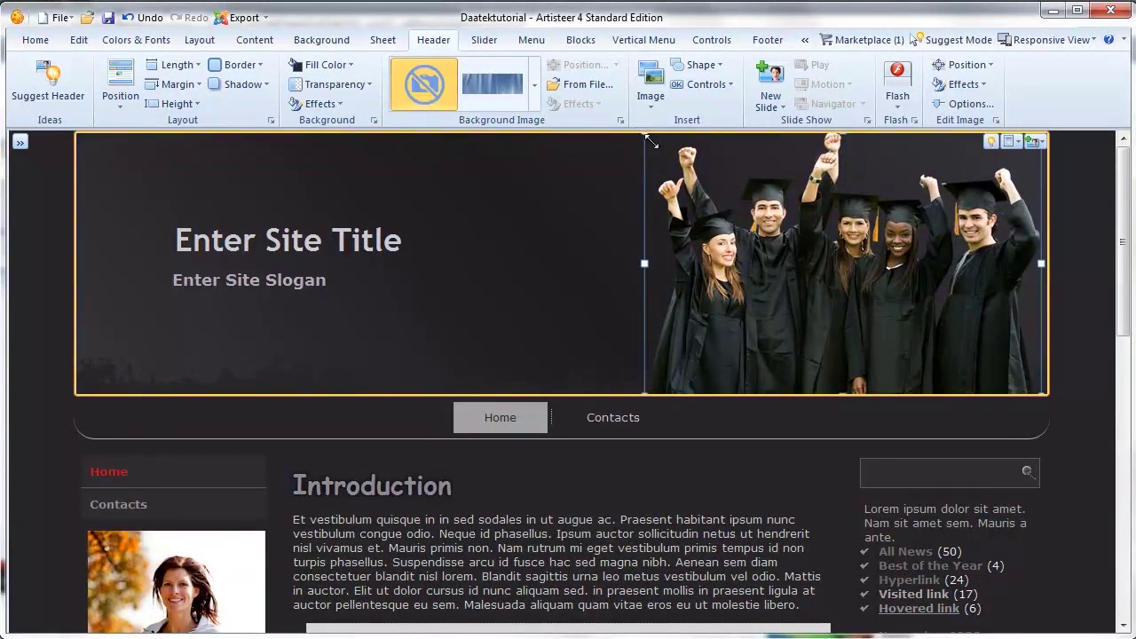
{"action": "left_click_drag", "start_coordinate": [645, 136], "coordinate": [775, 214]}
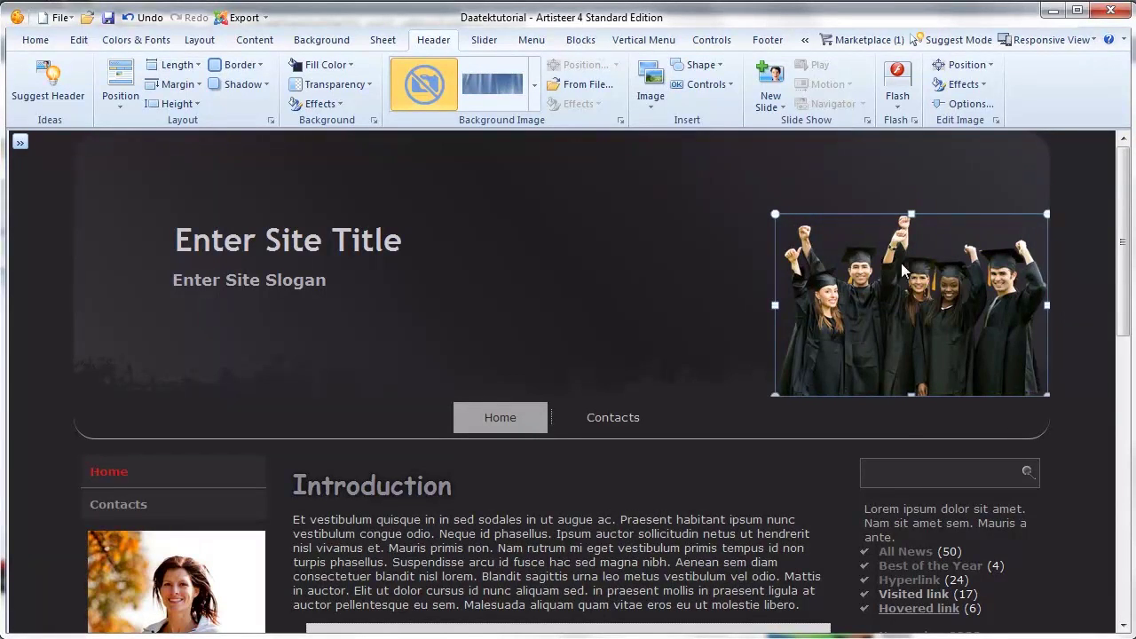
Step: Browse the header image gallery and nudge the graduates group photo slightly to the left
{"action": "left_click", "coordinate": [651, 96]}
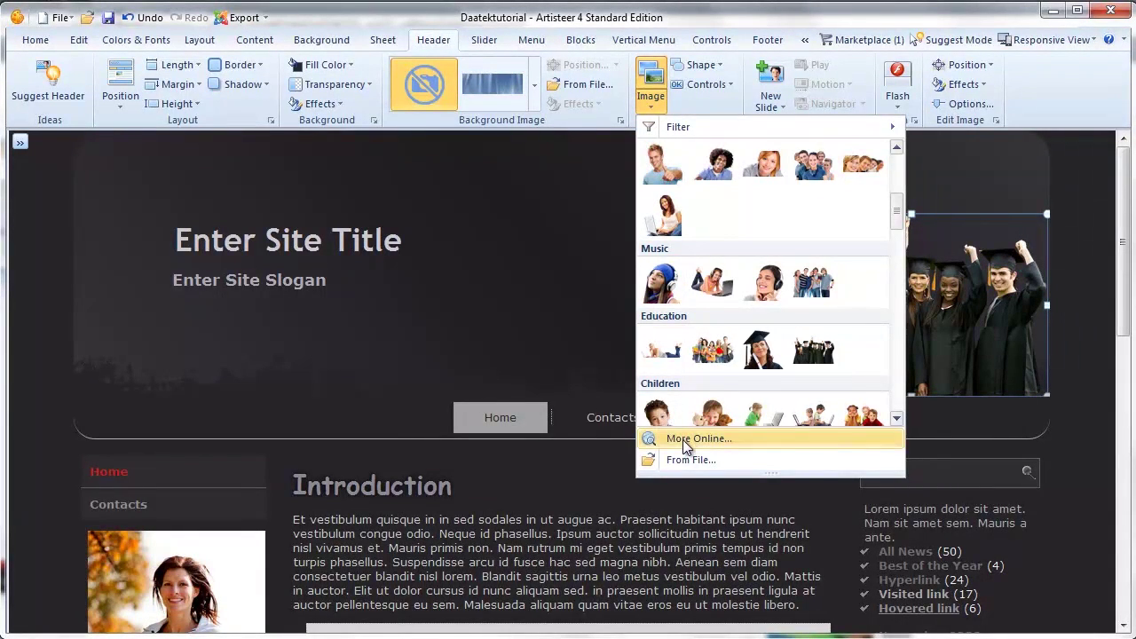
{"action": "scroll", "coordinate": [722, 381], "scroll_direction": "down", "scroll_amount": 4}
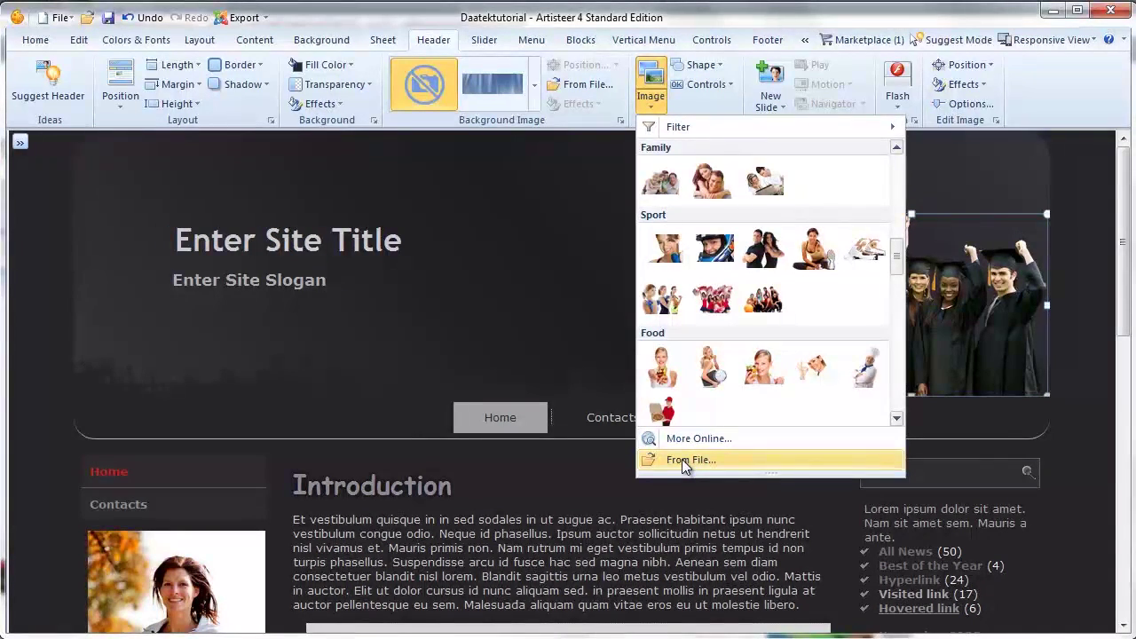
{"action": "left_click", "coordinate": [898, 293]}
{"action": "left_click_drag", "start_coordinate": [898, 293], "coordinate": [909, 288]}
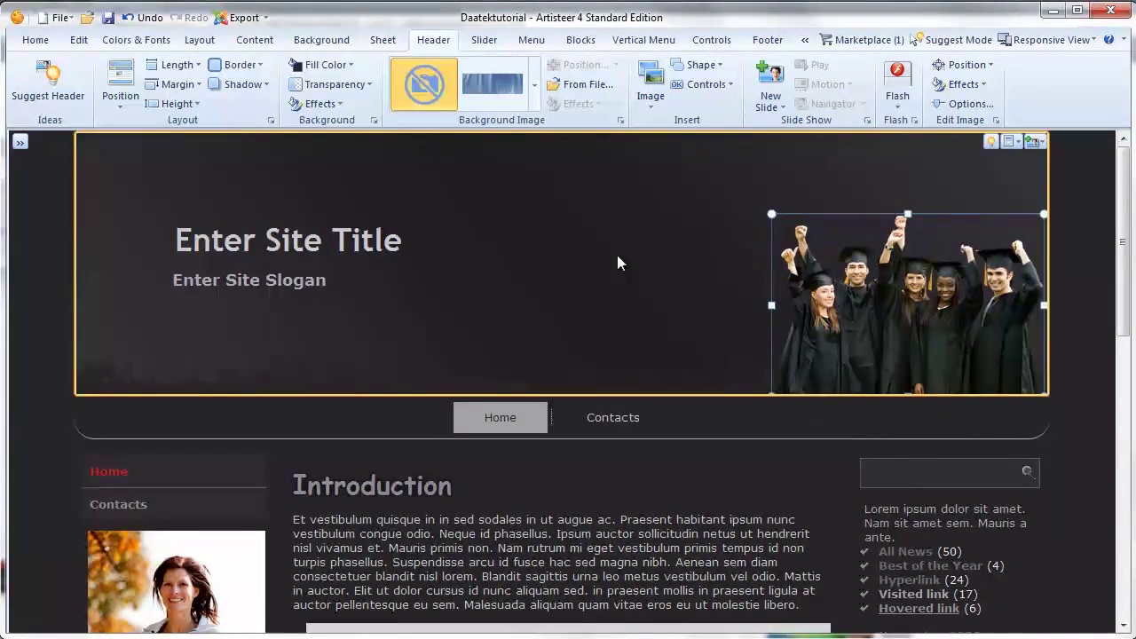
Step: Replace the site title text in the header with "DAATEK TUTORIALS"
{"action": "left_click", "coordinate": [291, 242]}
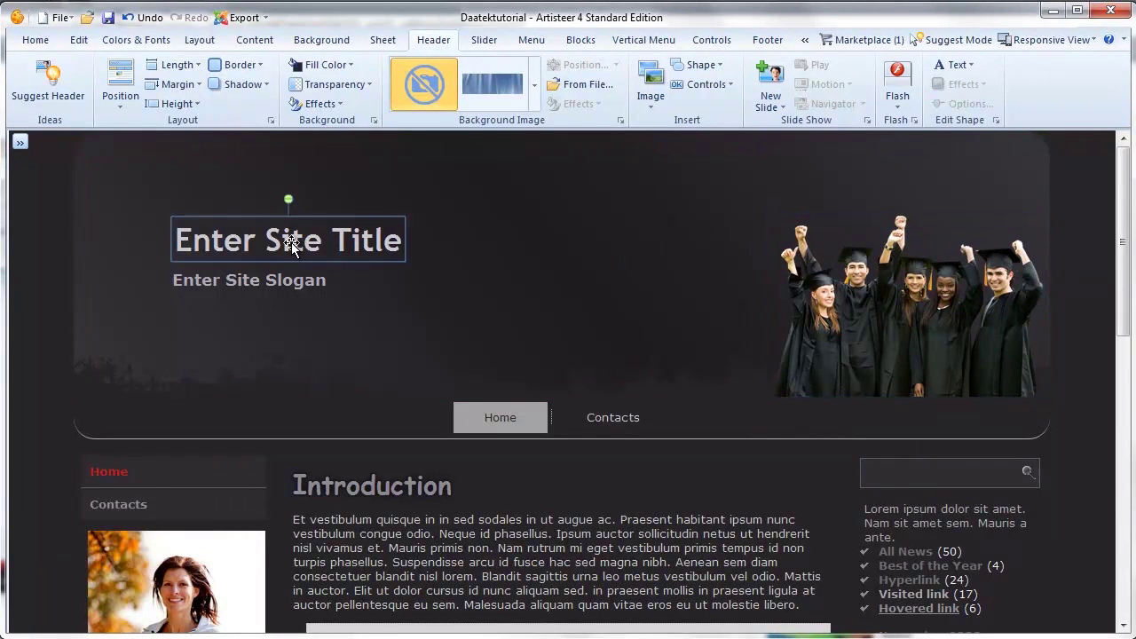
{"action": "left_click", "coordinate": [228, 286]}
{"action": "left_click", "coordinate": [223, 247]}
{"action": "left_click_drag", "start_coordinate": [175, 242], "coordinate": [412, 241]}
{"action": "type", "text": "DAATEK TUTORIALS"}
Step: Replace the site slogan text below the title with "10 minutes at a time"
{"action": "left_click", "coordinate": [263, 279]}
{"action": "left_click_drag", "start_coordinate": [178, 282], "coordinate": [322, 281]}
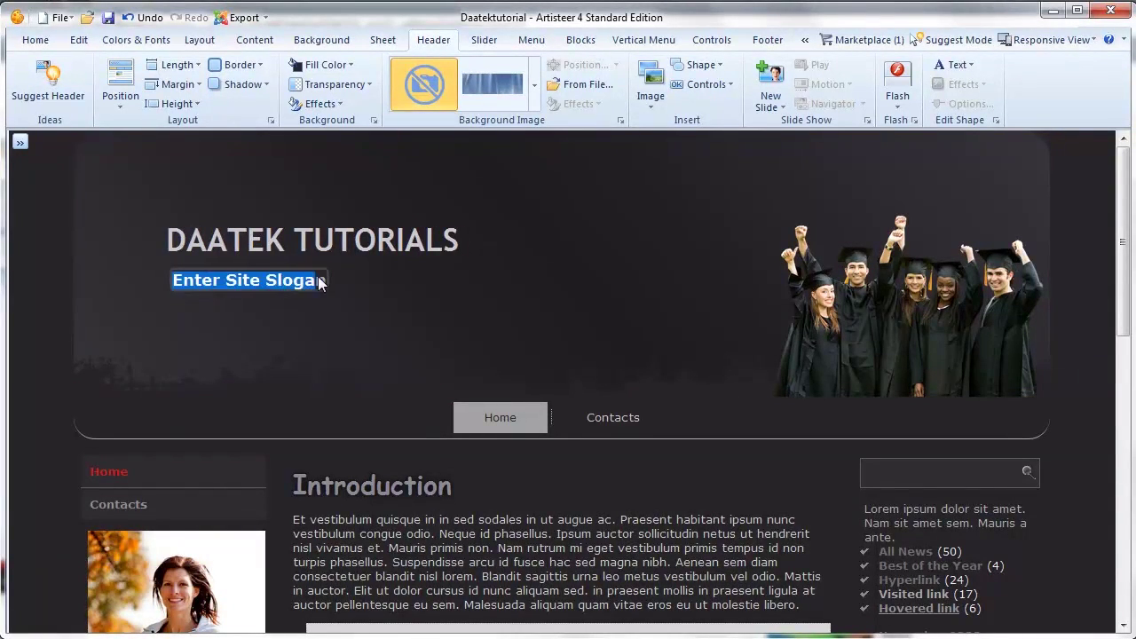
{"action": "type", "text": "n10 minutes at a time"}
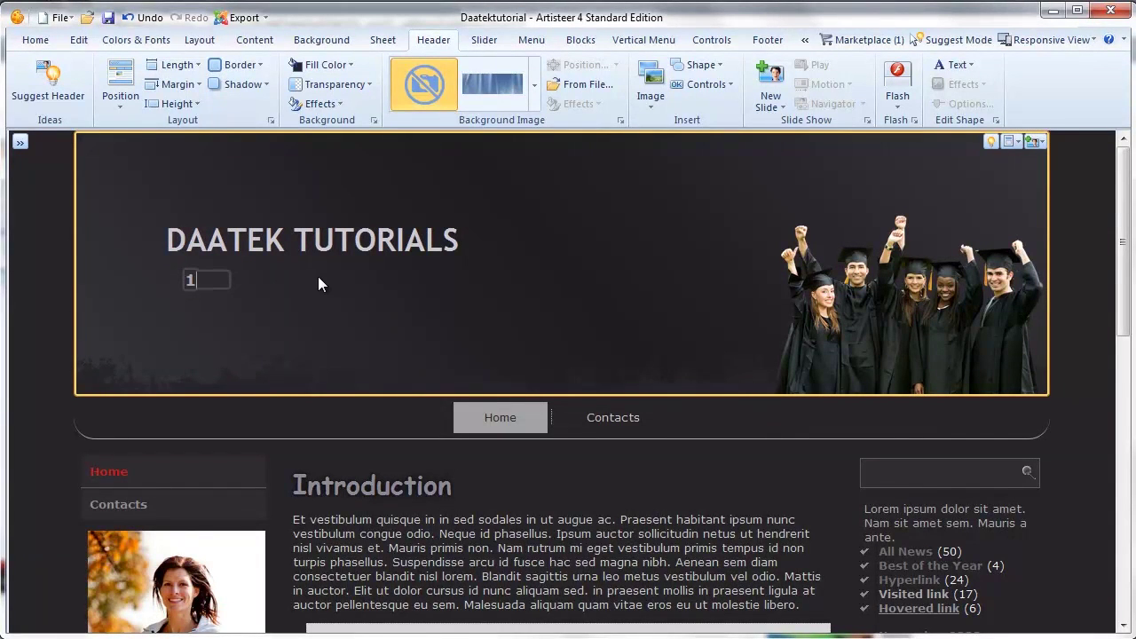
{"action": "left_click", "coordinate": [391, 302]}
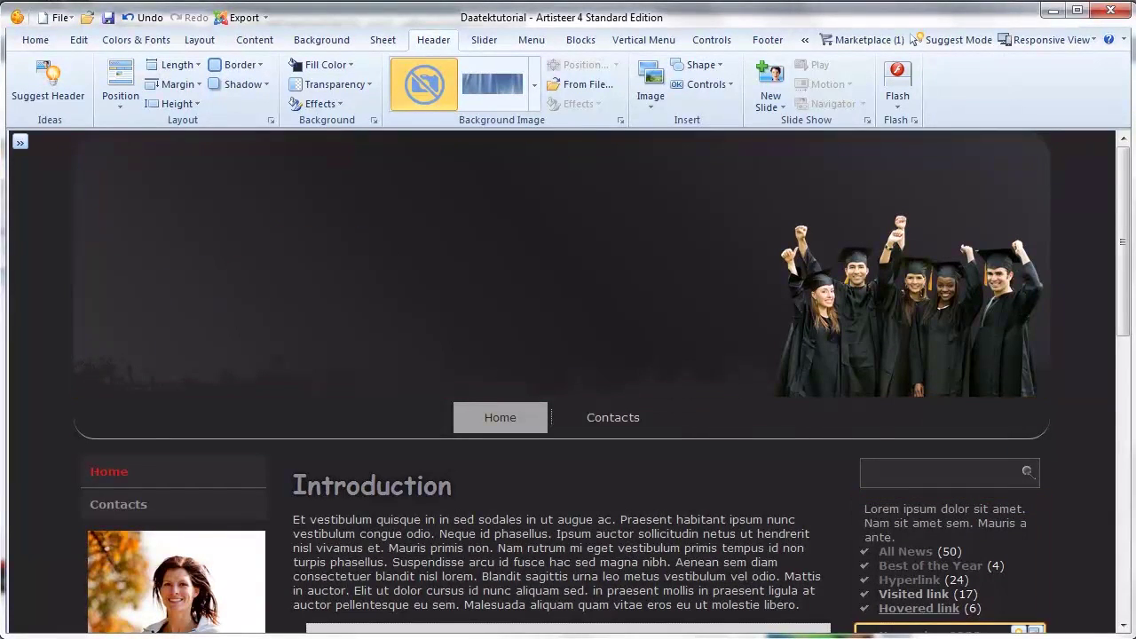
Step: Insert a Headline control in the header, try rotating it, and place it upright in the header's upper-left area
{"action": "left_click", "coordinate": [731, 85]}
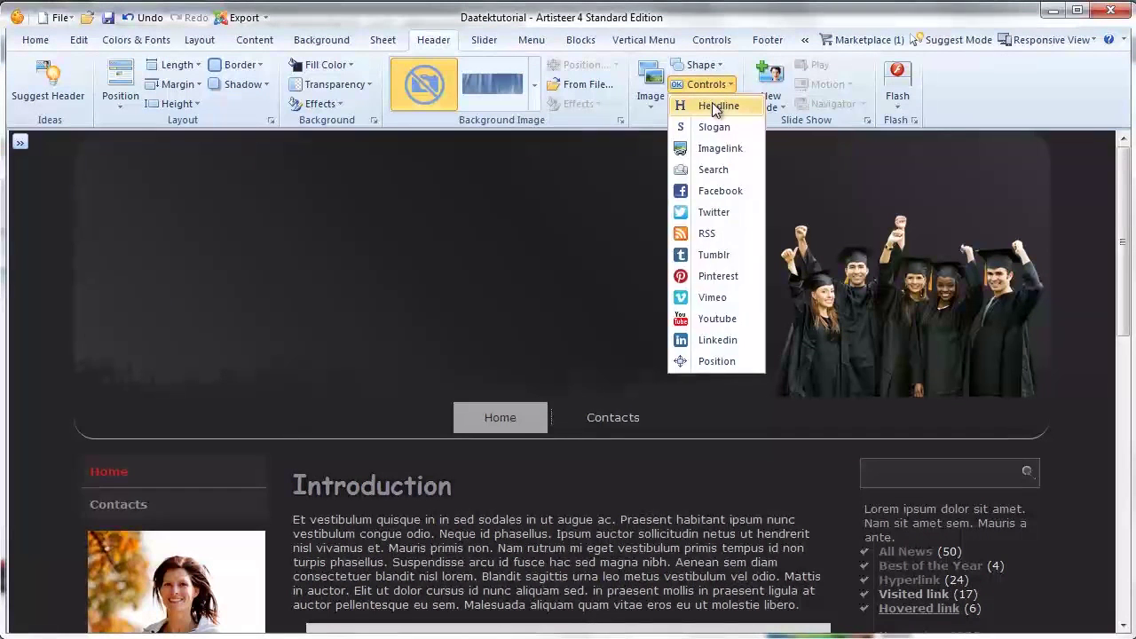
{"action": "left_click", "coordinate": [711, 106]}
{"action": "left_click_drag", "start_coordinate": [126, 157], "coordinate": [274, 308]}
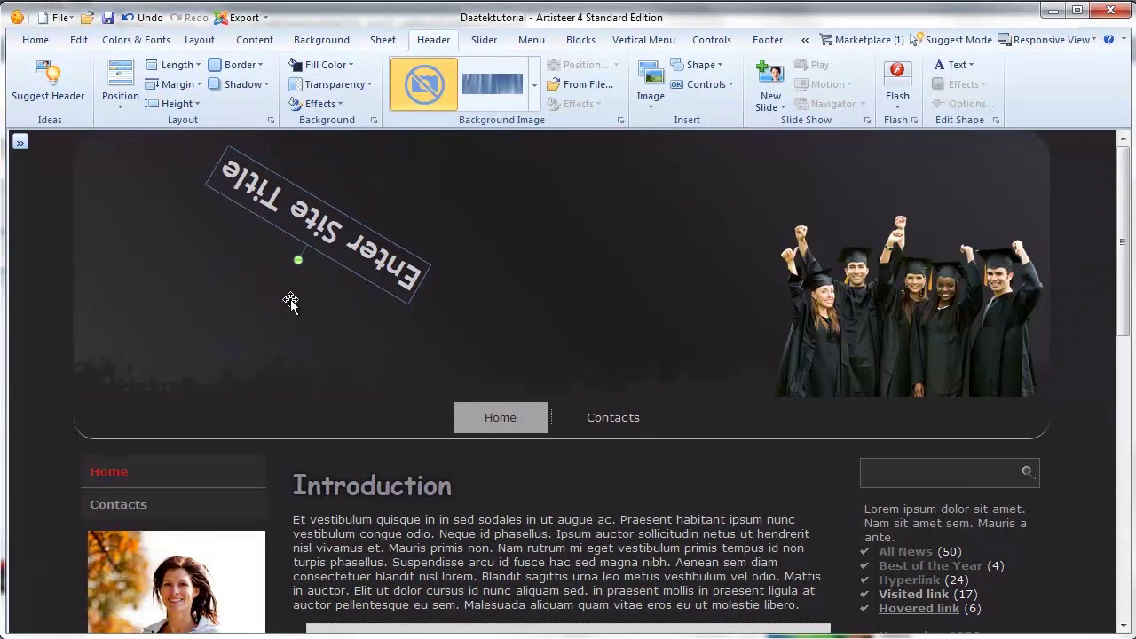
{"action": "left_click_drag", "start_coordinate": [296, 264], "coordinate": [267, 180]}
{"action": "left_click_drag", "start_coordinate": [268, 233], "coordinate": [289, 208]}
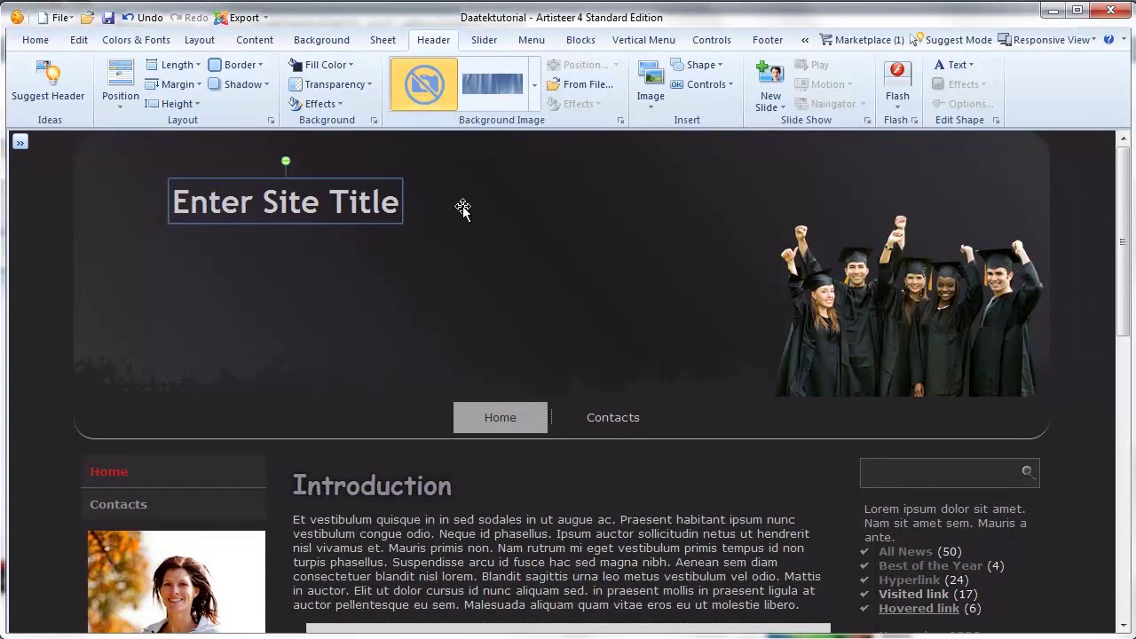
Step: Insert a Slogan control in the header and place it directly below the site title
{"action": "left_click", "coordinate": [731, 85]}
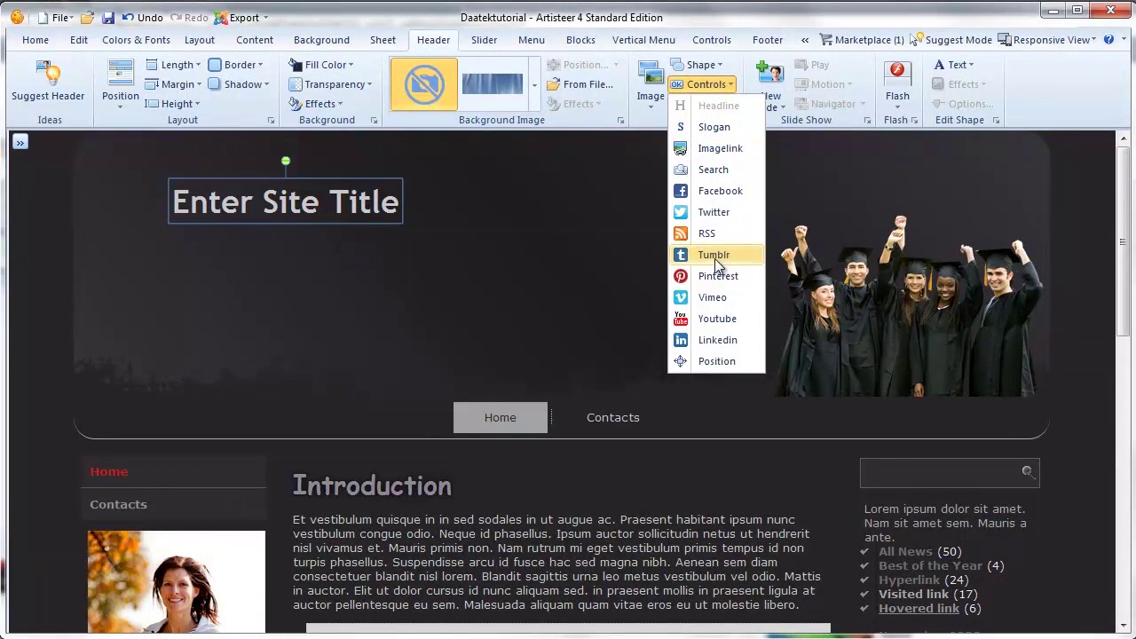
{"action": "left_click", "coordinate": [706, 125]}
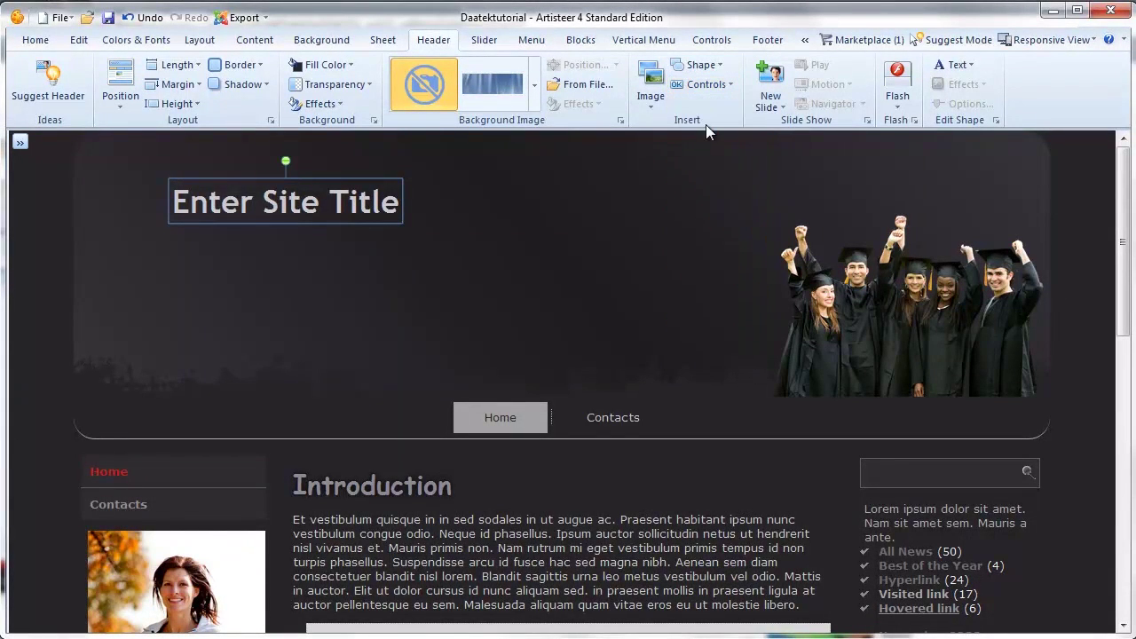
{"action": "left_click_drag", "start_coordinate": [137, 142], "coordinate": [240, 247]}
{"action": "left_click", "coordinate": [303, 205]}
{"action": "left_click_drag", "start_coordinate": [182, 202], "coordinate": [439, 218]}
{"action": "left_click", "coordinate": [525, 290]}
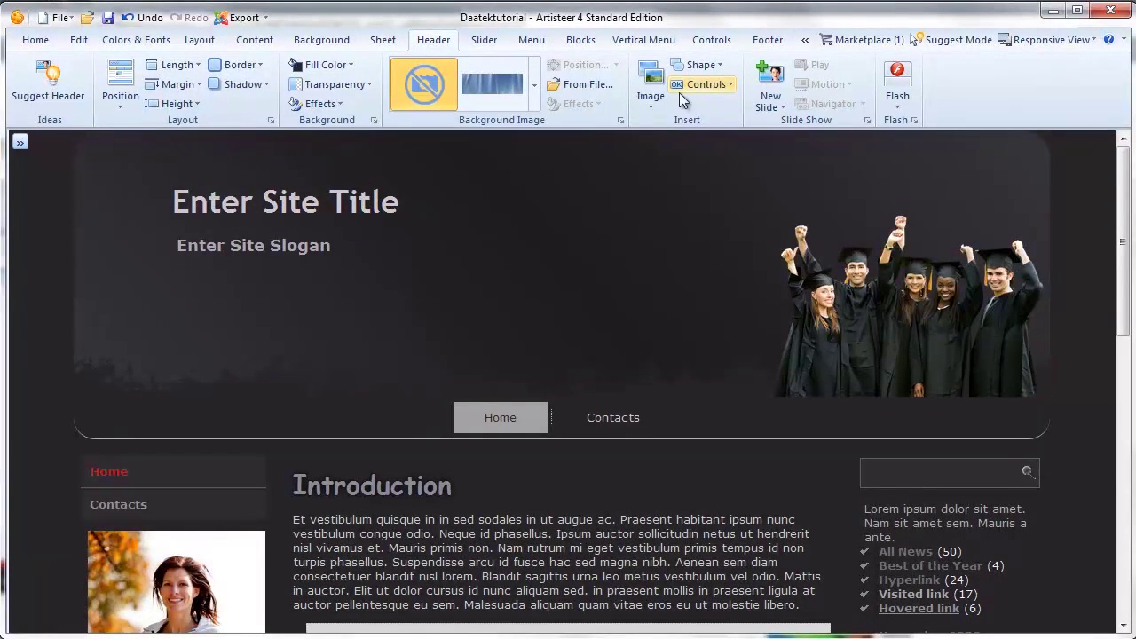
Step: Add a Facebook link with the text "Facebook" to the header and place it at the left edge below the slogan
{"action": "left_click", "coordinate": [729, 84]}
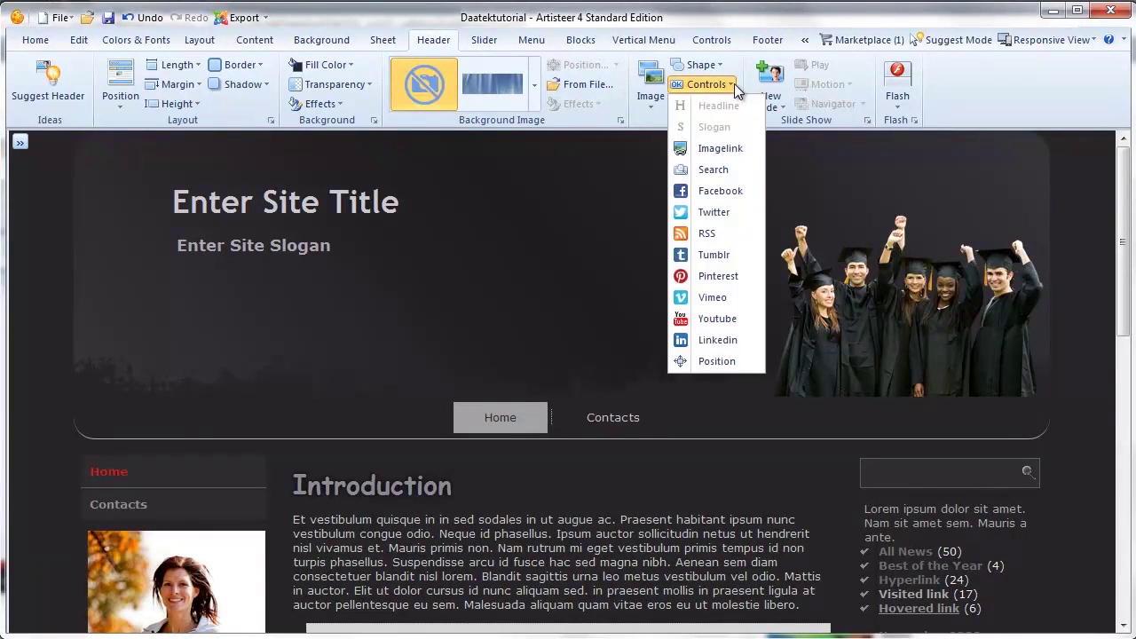
{"action": "left_click", "coordinate": [707, 197]}
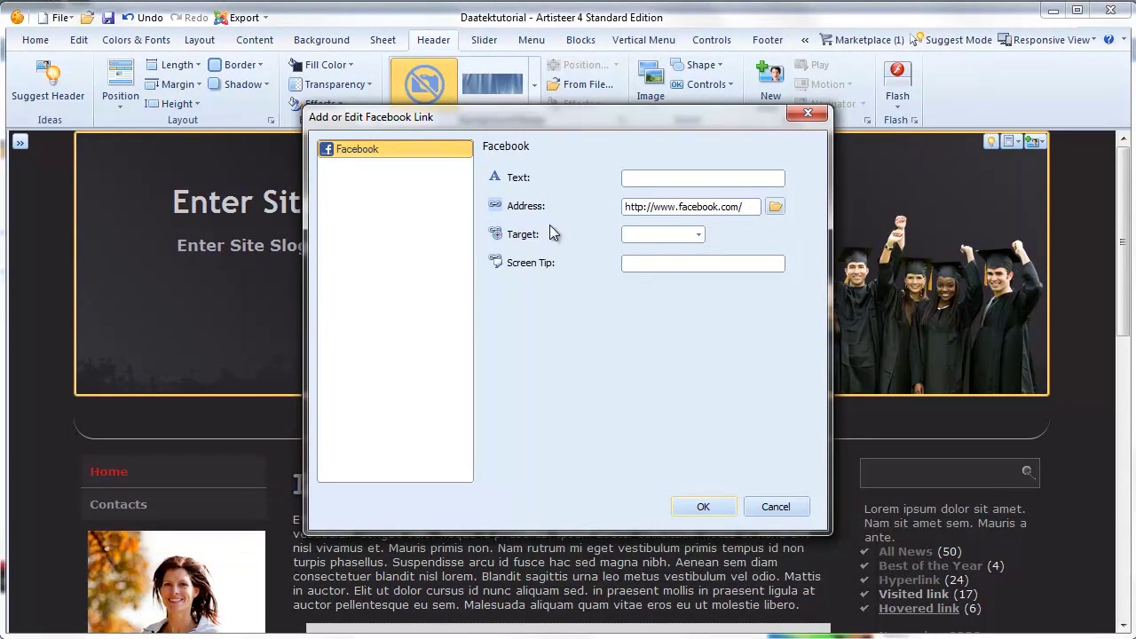
{"action": "left_click", "coordinate": [699, 235]}
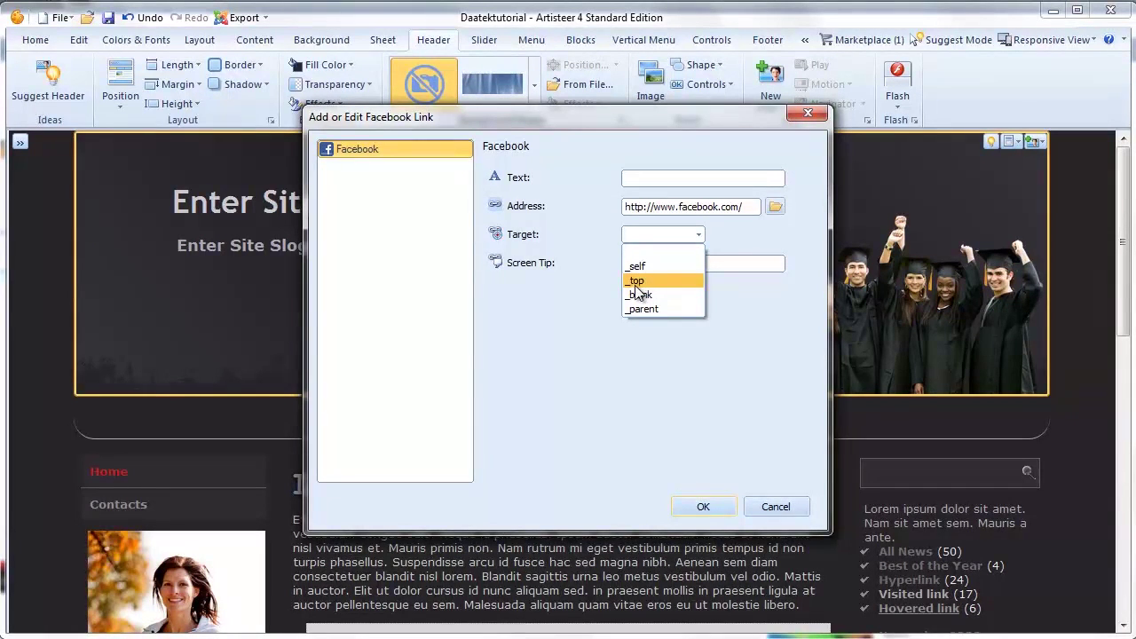
{"action": "left_click", "coordinate": [625, 182]}
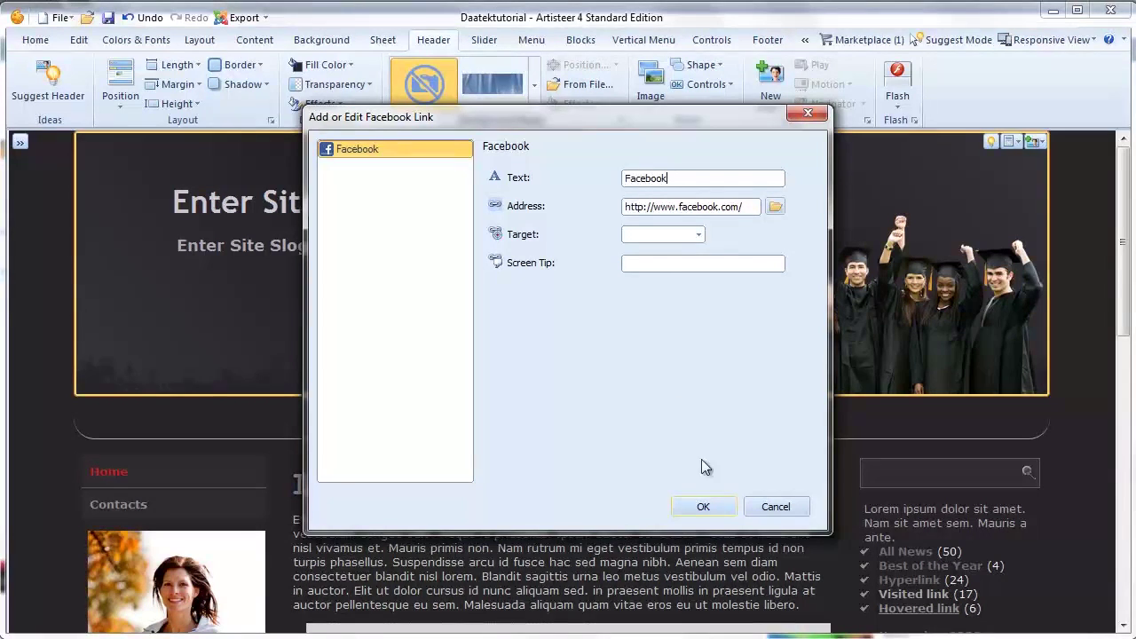
{"action": "left_click", "coordinate": [703, 508]}
{"action": "left_click_drag", "start_coordinate": [538, 268], "coordinate": [106, 310]}
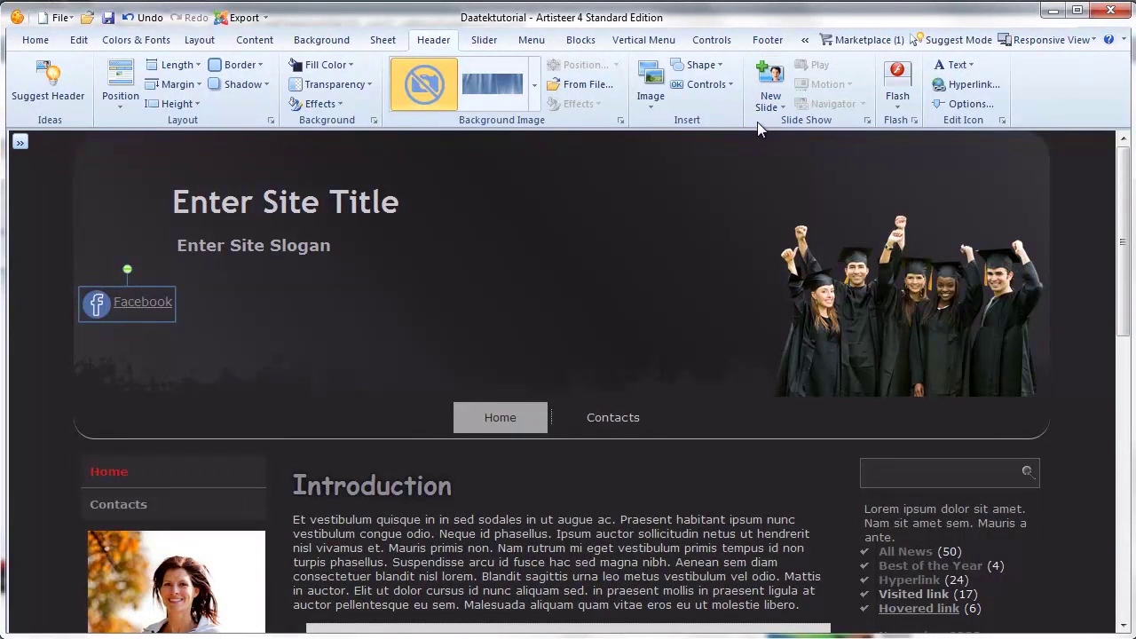
Step: Insert an Imagelink with the compass logo image, keep the # address, and shrink it beside the site title
{"action": "left_click", "coordinate": [731, 85]}
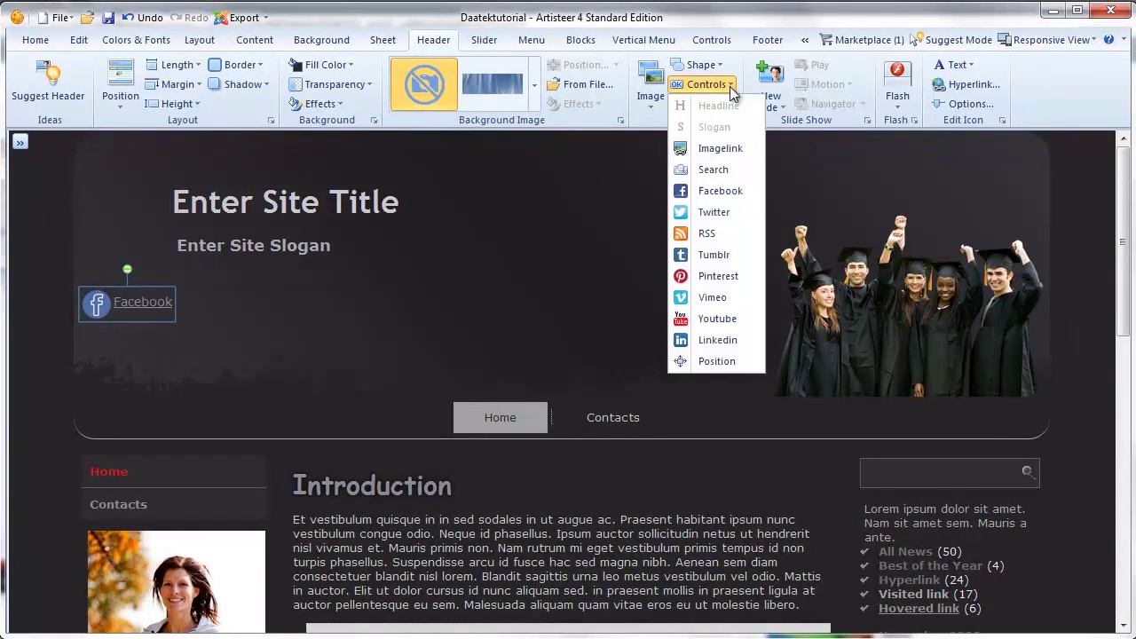
{"action": "left_click", "coordinate": [716, 149]}
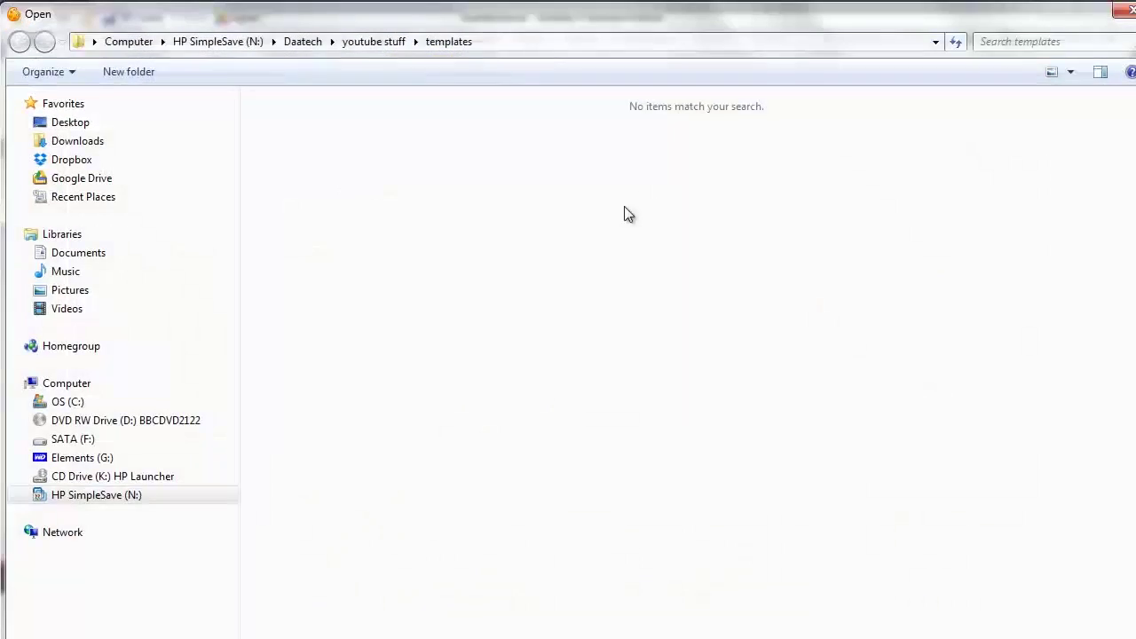
{"action": "left_click", "coordinate": [28, 495]}
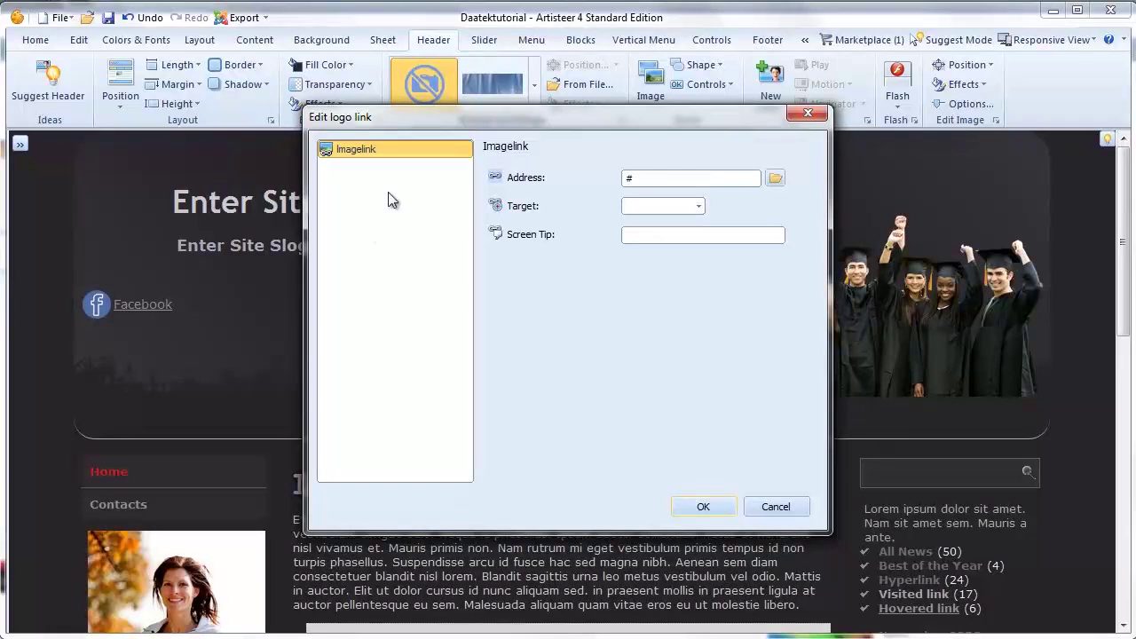
{"action": "left_click", "coordinate": [676, 513]}
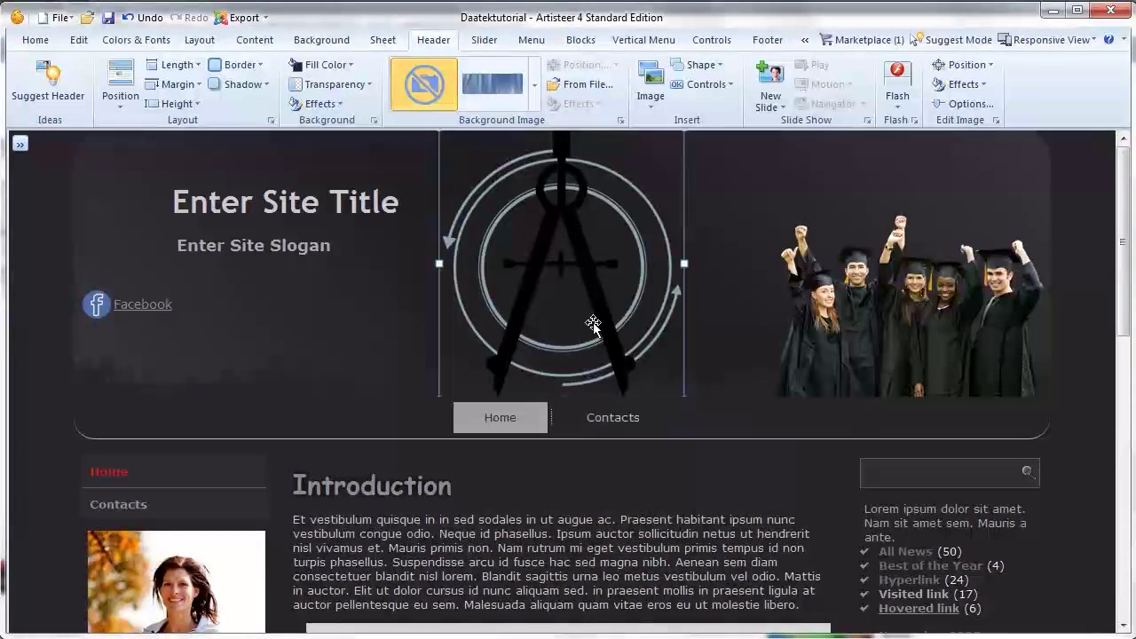
{"action": "mouse_move", "coordinate": [565, 265]}
{"action": "left_mouse_down"}
{"action": "mouse_move", "coordinate": [589, 308]}
{"action": "mouse_move", "coordinate": [564, 204]}
{"action": "mouse_move", "coordinate": [567, 275]}
{"action": "left_mouse_up"}
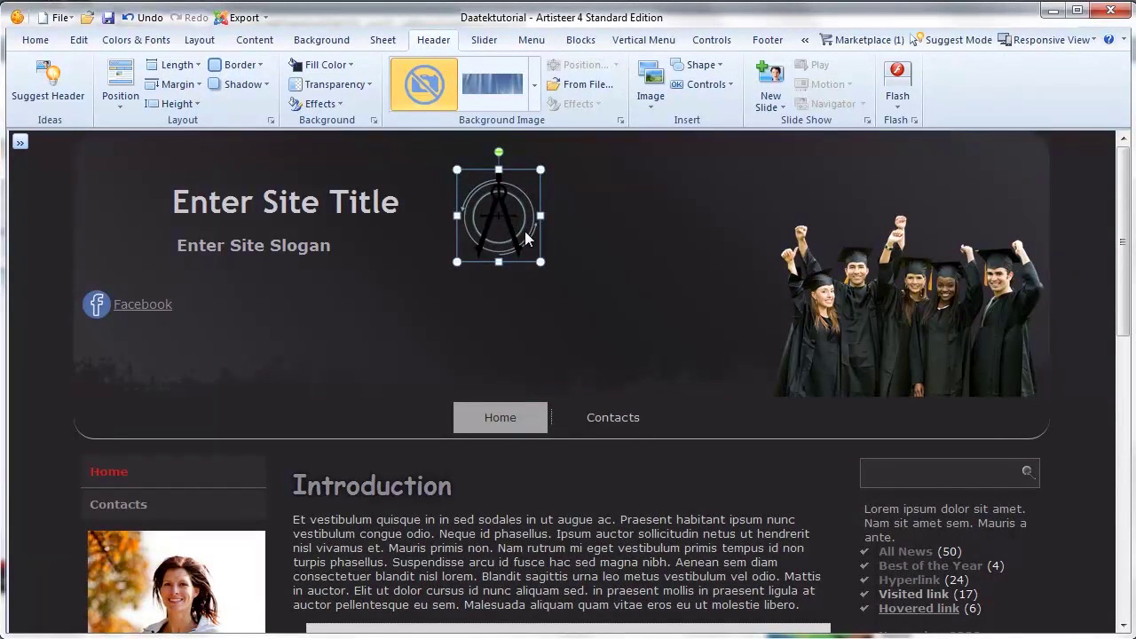
Step: Delete the compass logo from the header, move the Facebook link to the lower-left corner, and delete it too
{"action": "key", "text": "Delete"}
{"action": "left_click", "coordinate": [104, 307]}
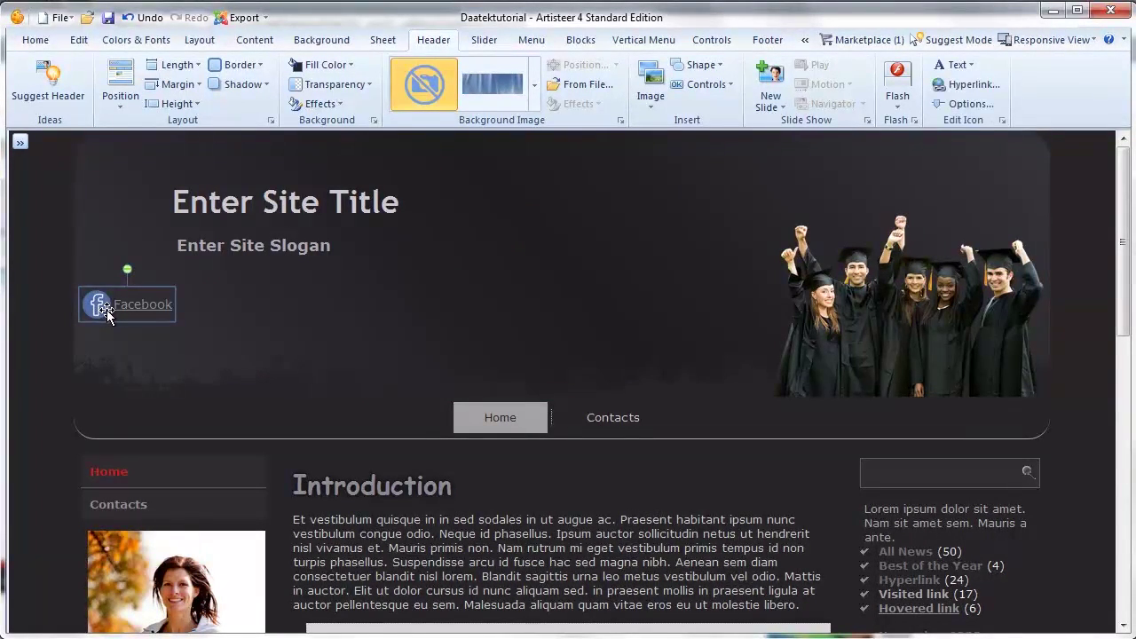
{"action": "left_click_drag", "start_coordinate": [105, 310], "coordinate": [106, 366]}
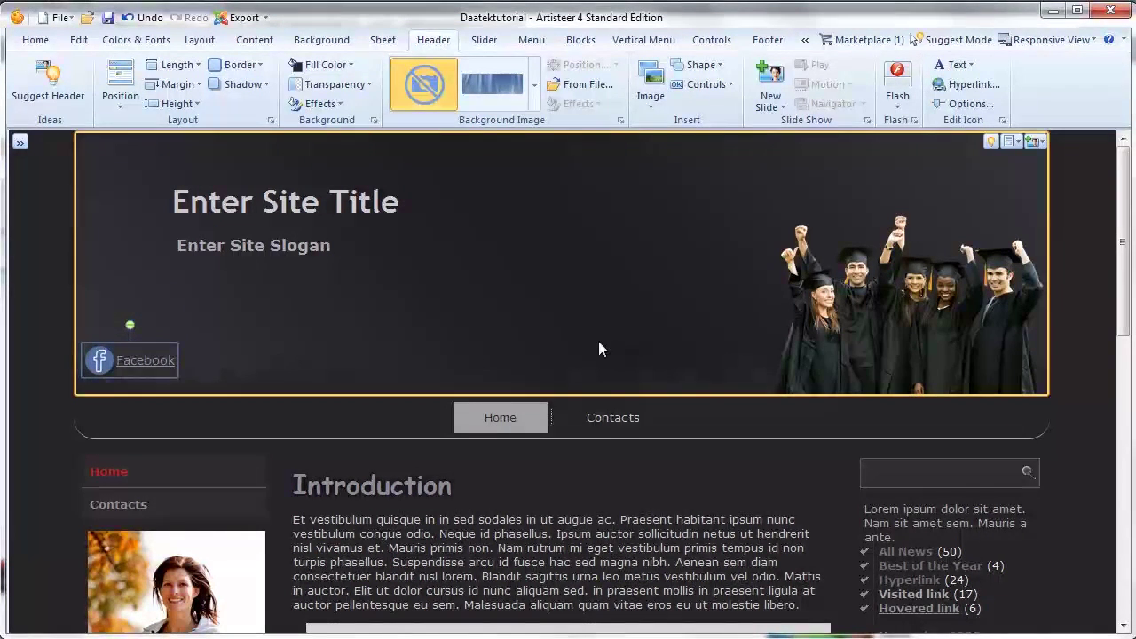
{"action": "key", "text": "Delete"}
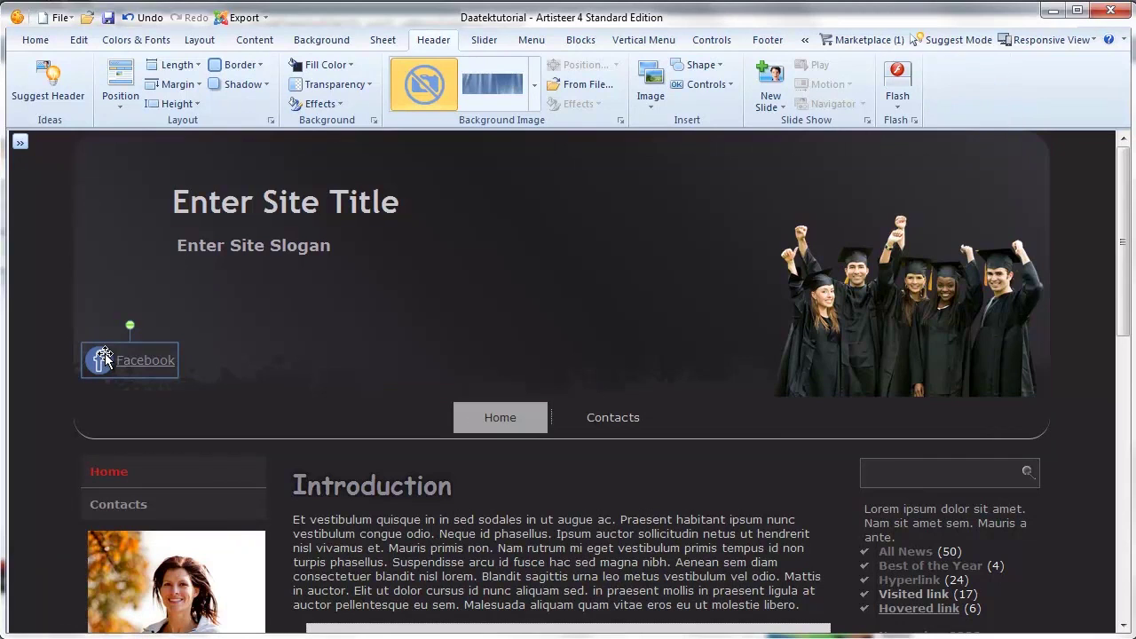